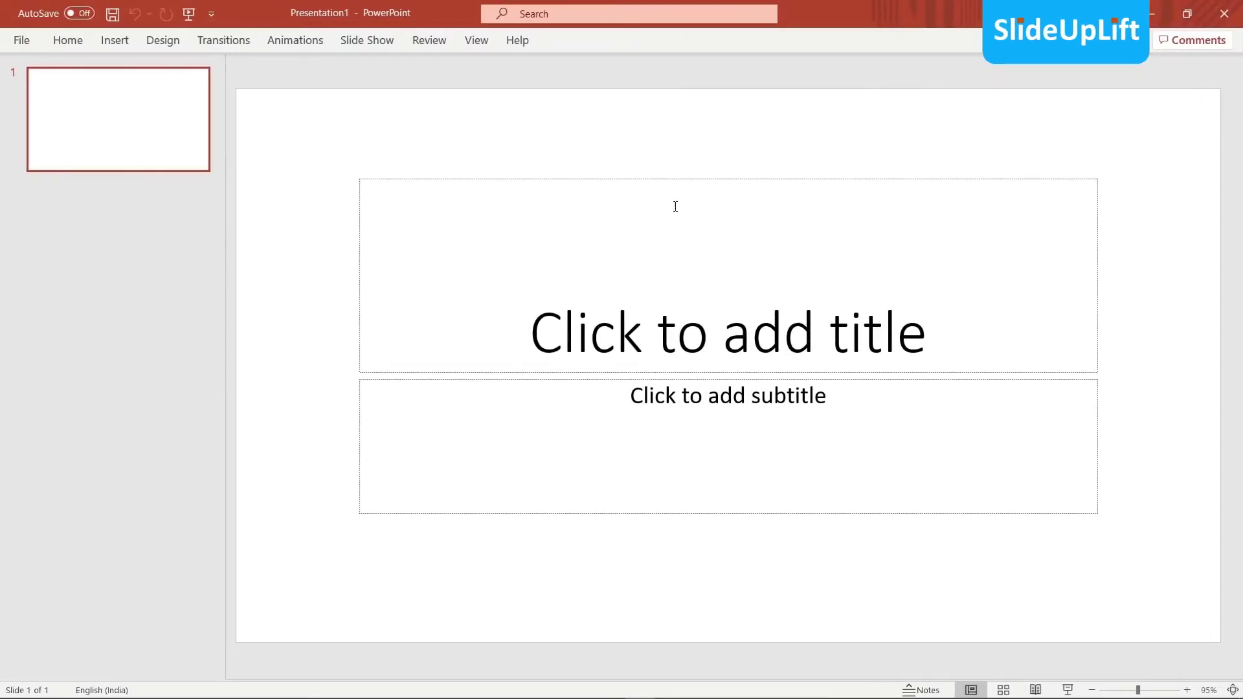
Delete the title and subtitle placeholders from the first slide and zoom out to see it whole
key("Delete")
left_click(673, 380)
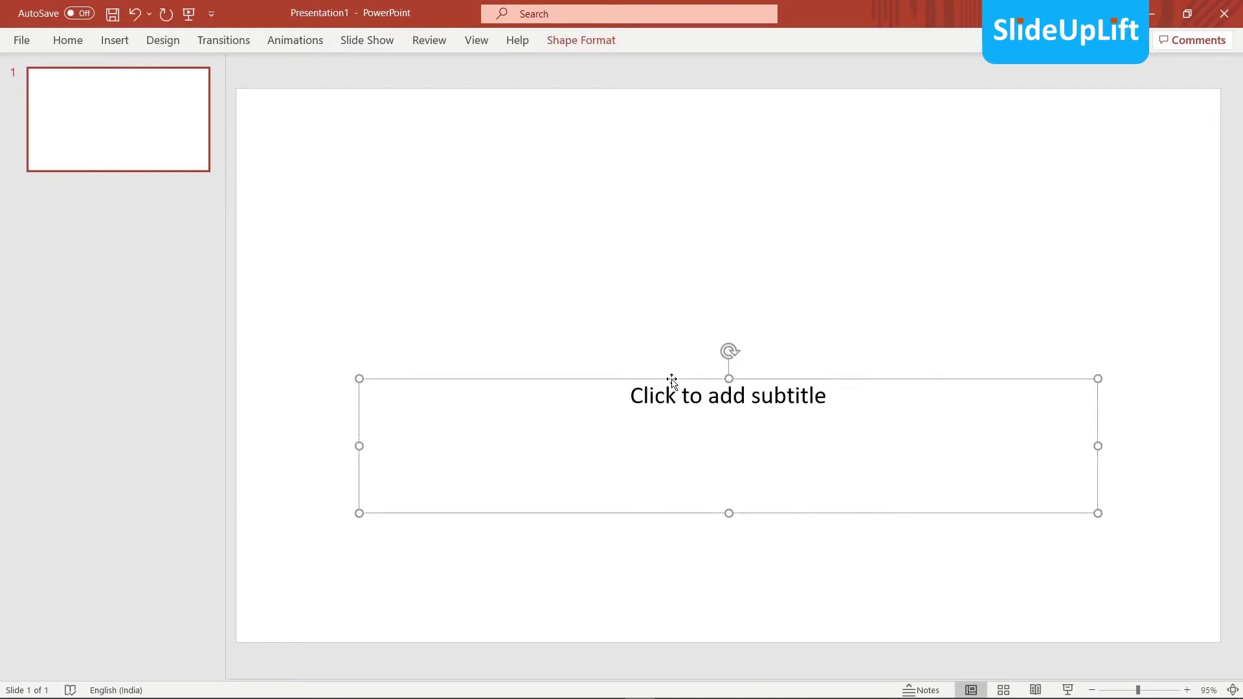
key("Delete")
left_click(1119, 690)
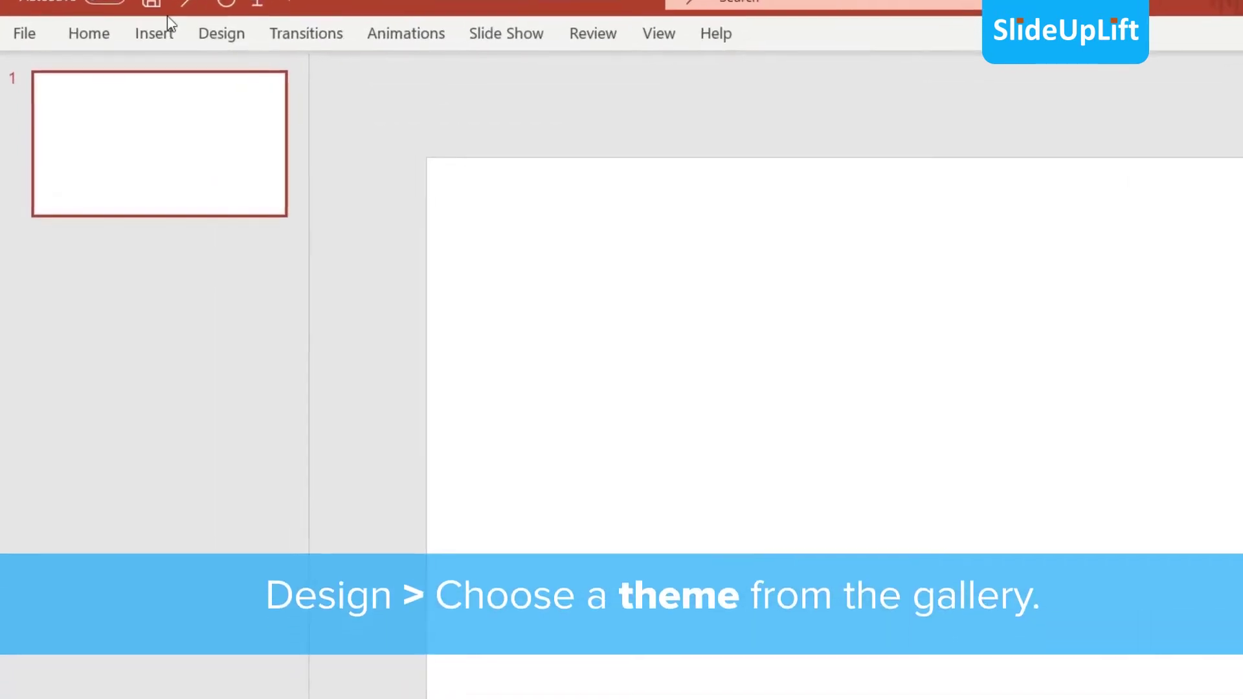
Apply the blue Design theme with light diagonal lines and close the Design Ideas pane
left_click(163, 40)
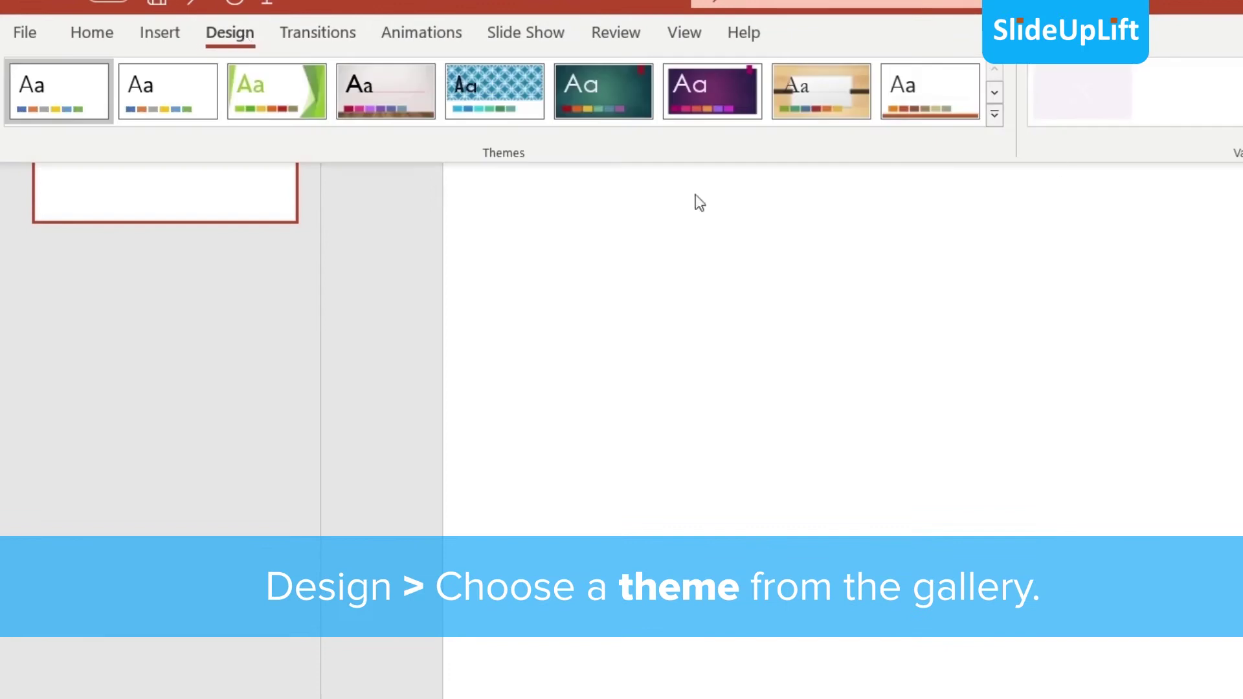
left_click(995, 115)
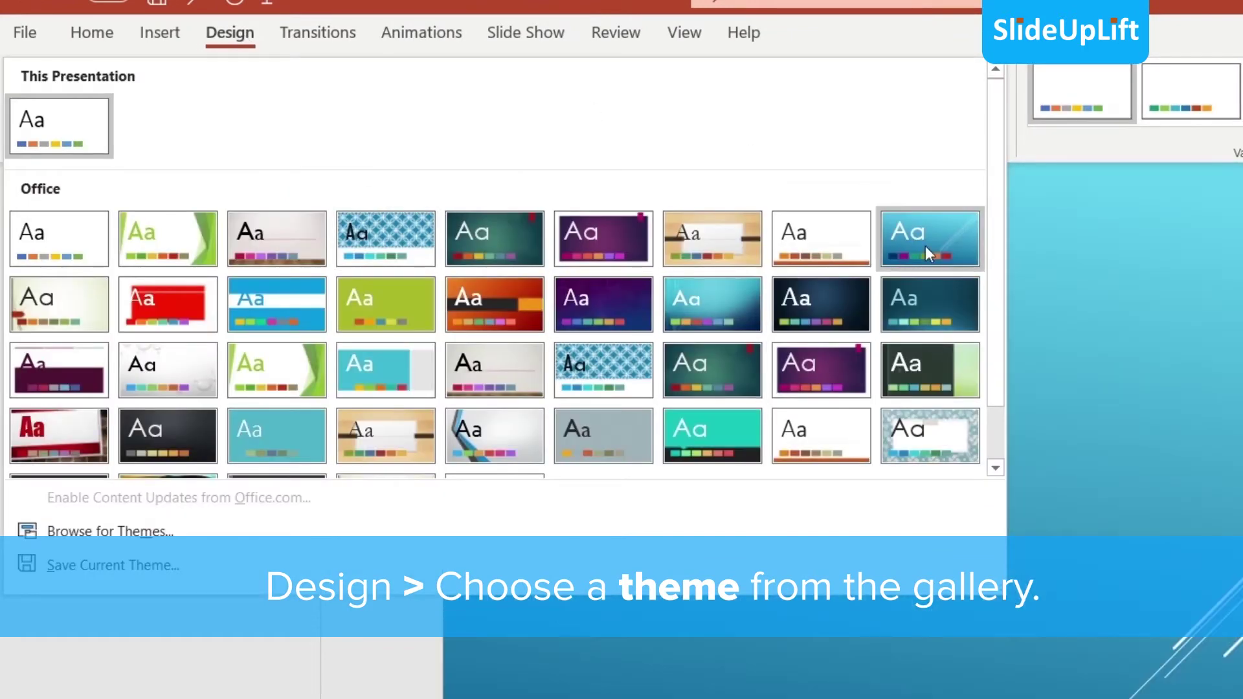
left_click(926, 247)
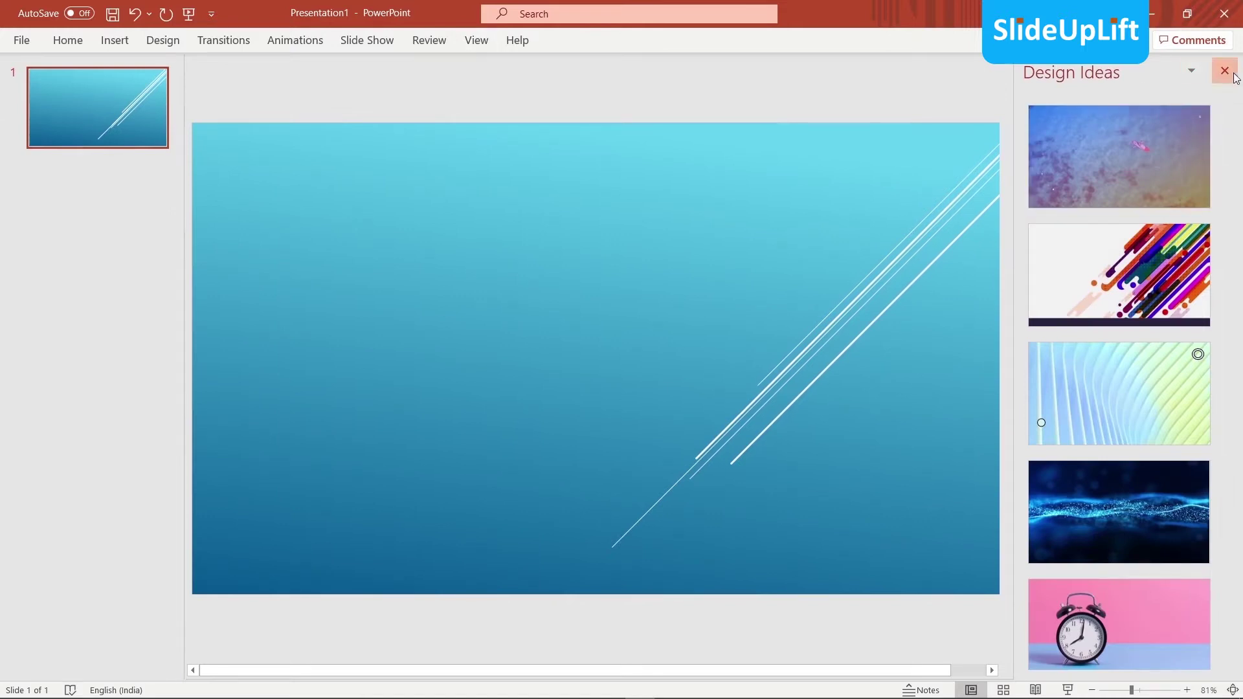
left_click(1234, 75)
In Format Background, move the first gradient stop to 9% and try red and green stop colours
right_click(545, 208)
left_click(602, 368)
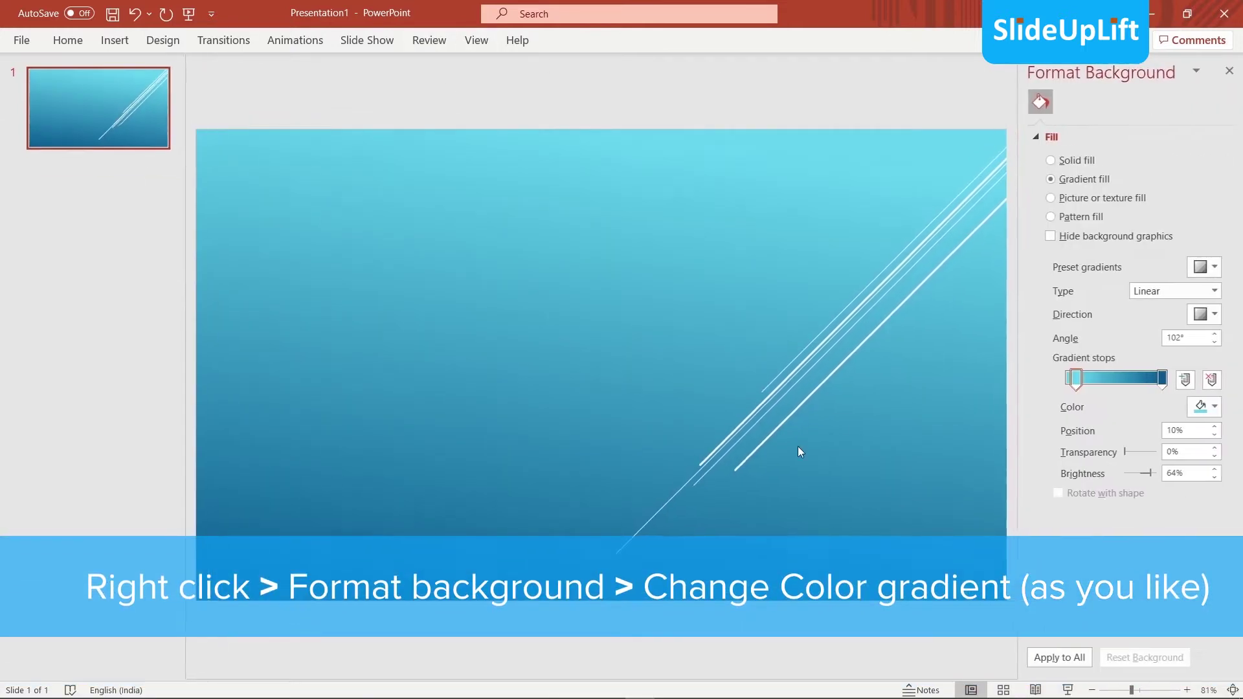
left_click_drag(1075, 379, 1072, 379)
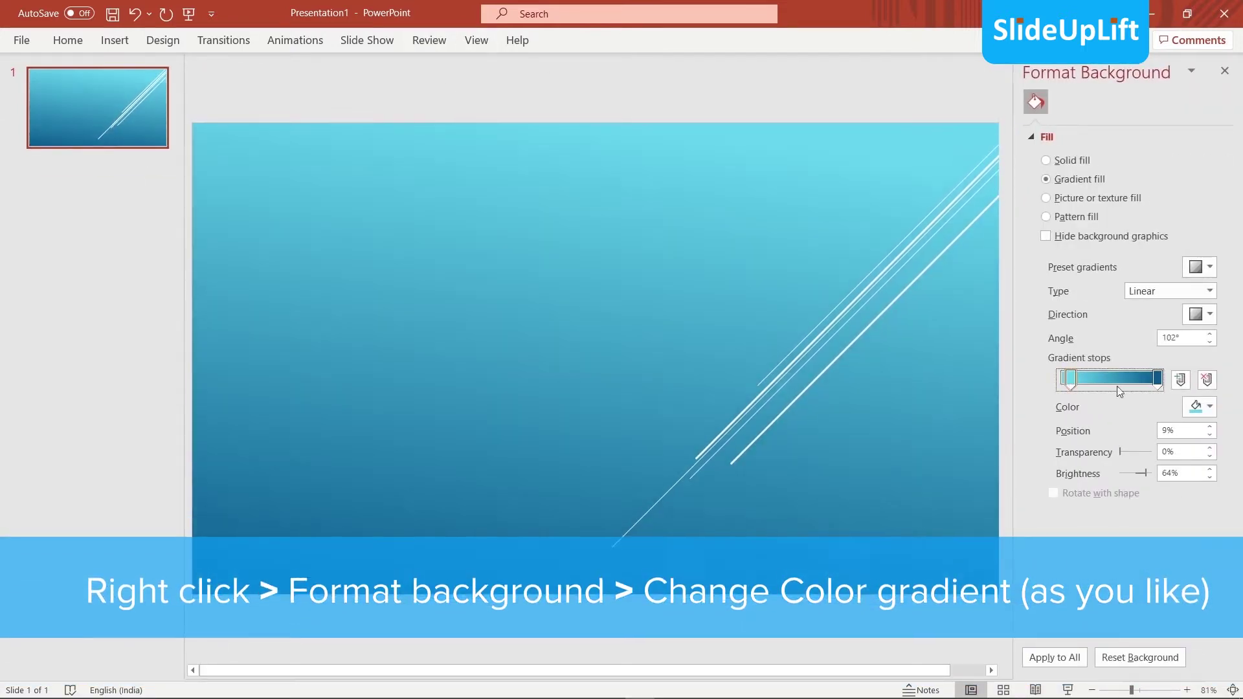
left_click(1158, 379)
left_click(1202, 407)
left_click(1233, 503)
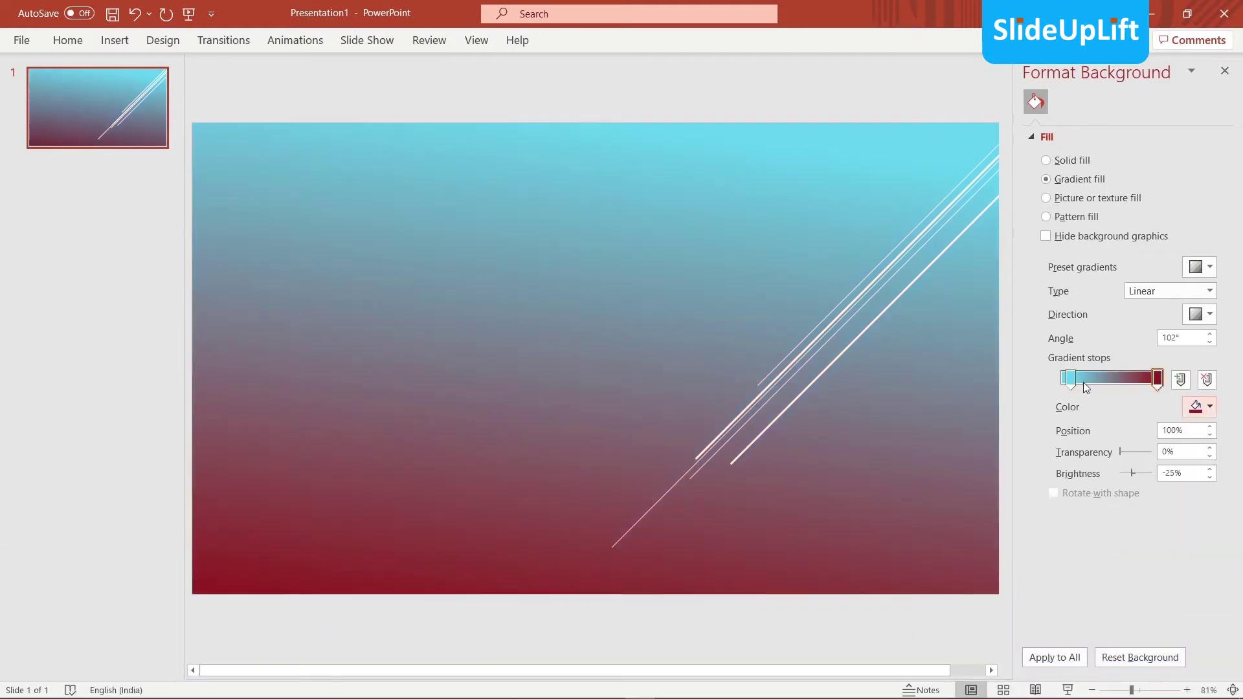
left_click(1195, 407)
left_click(1234, 473)
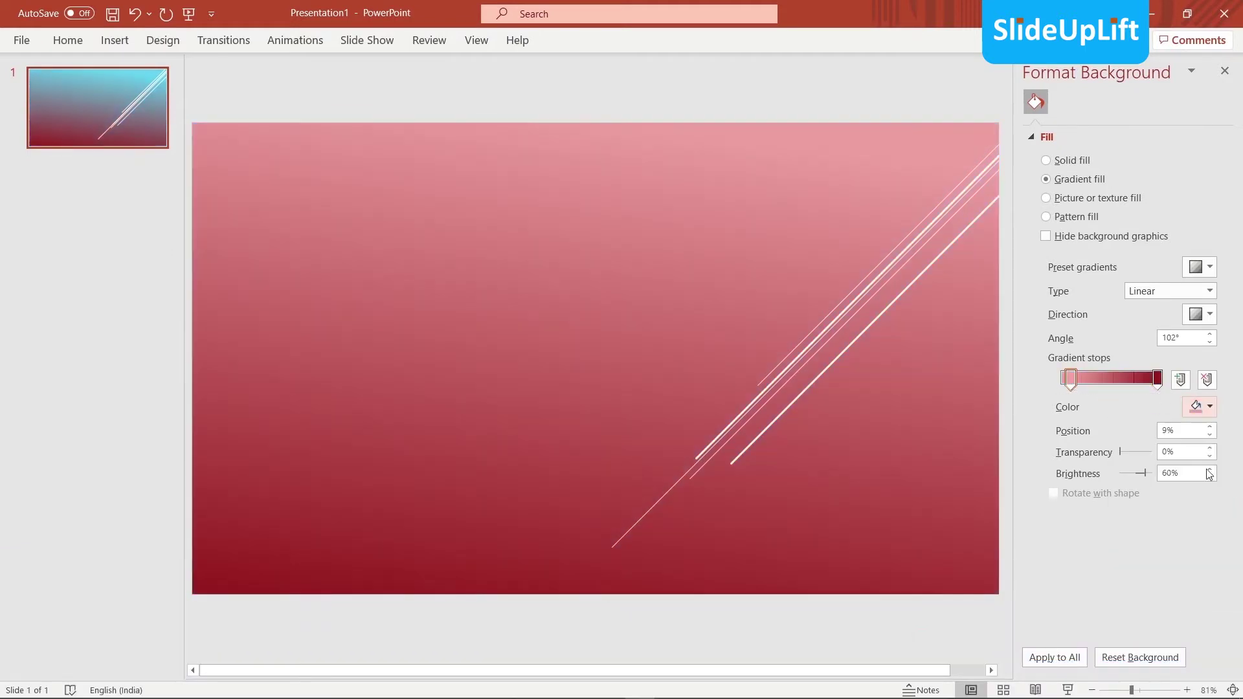
left_click(1194, 406)
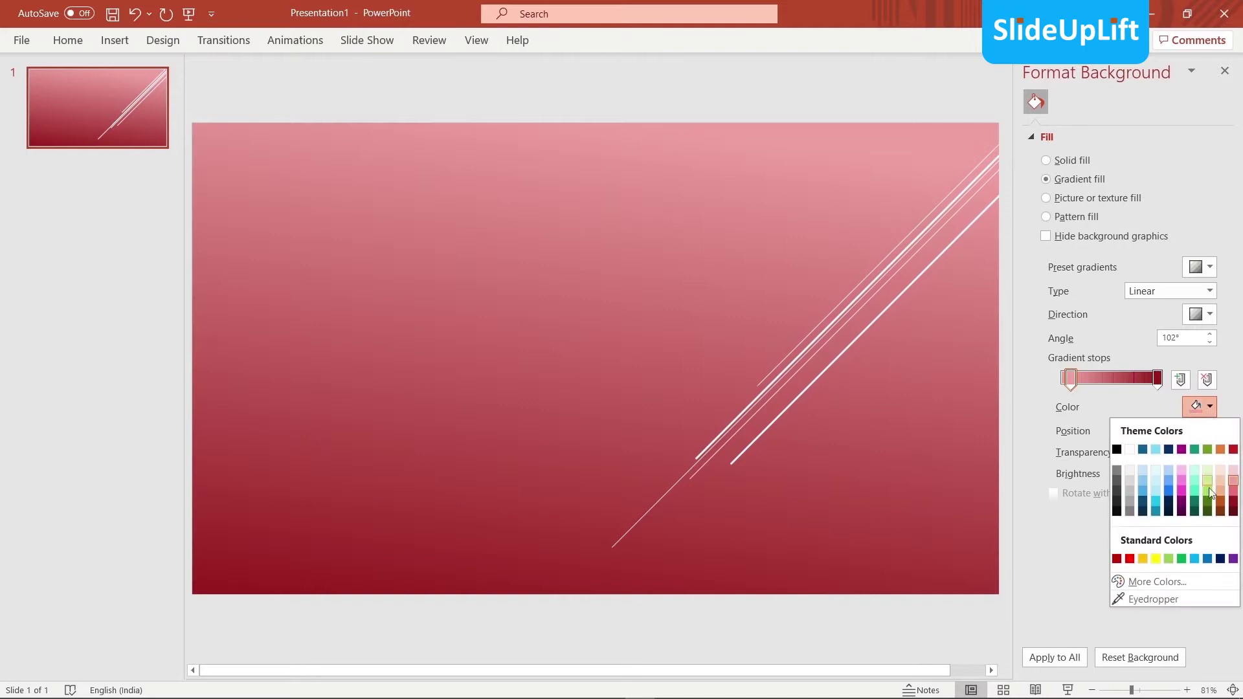
left_click(1151, 473)
left_click(1202, 408)
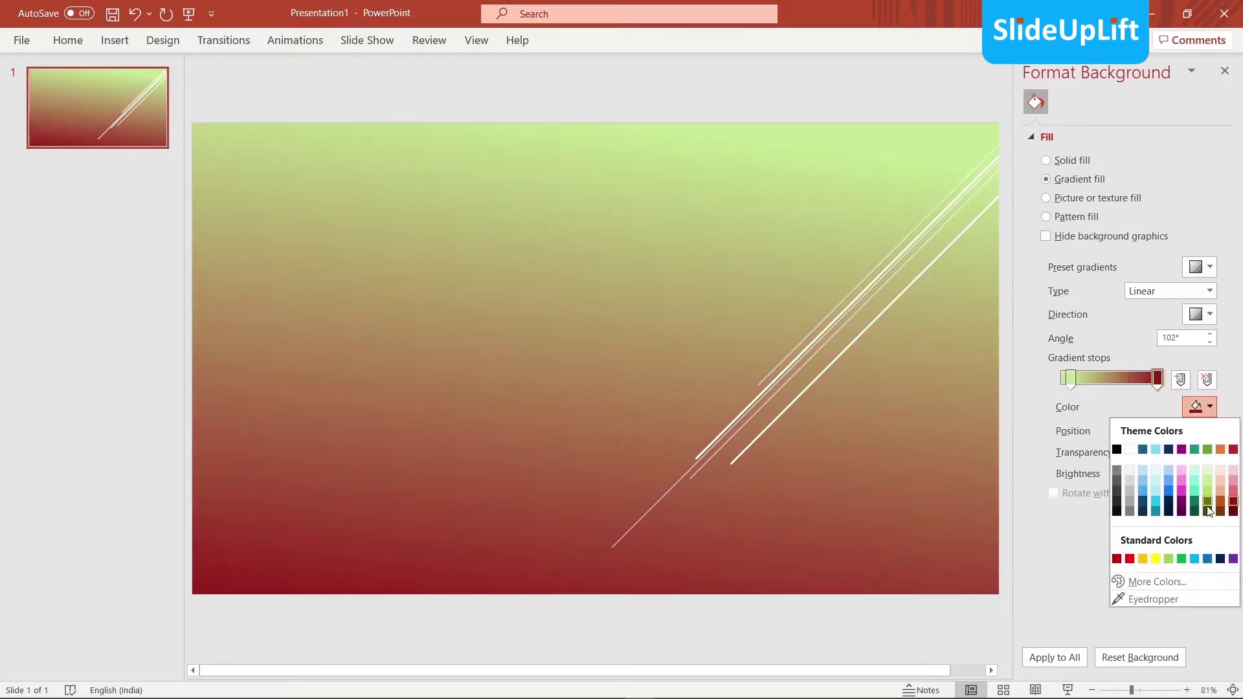
left_click(1164, 503)
Set the gradient stops to light cyan and dark navy blue, then zoom the view to 63%
left_click(1203, 410)
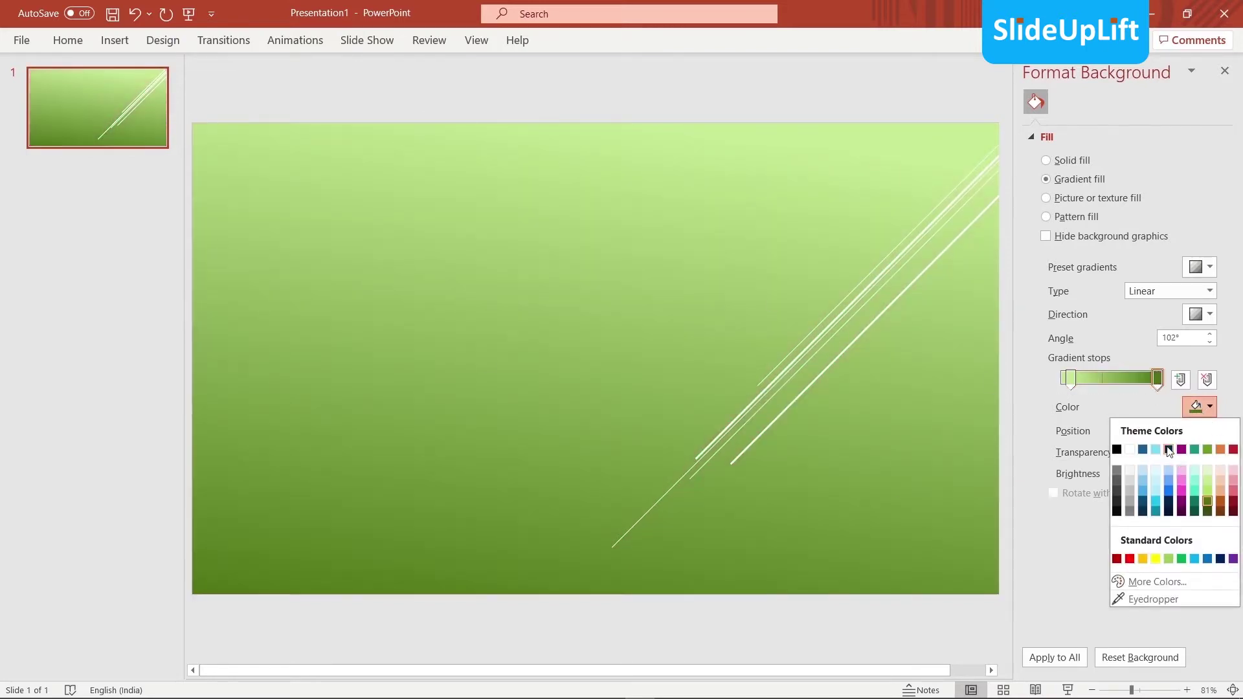
left_click(1144, 468)
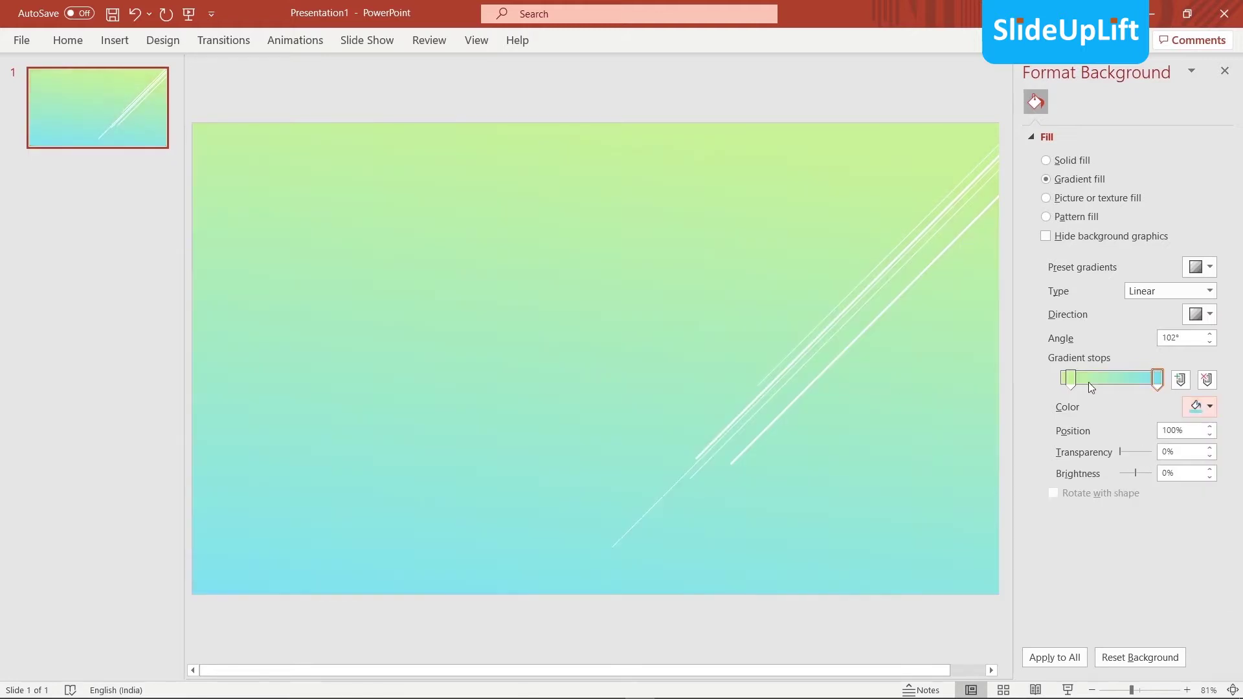
left_click(1208, 410)
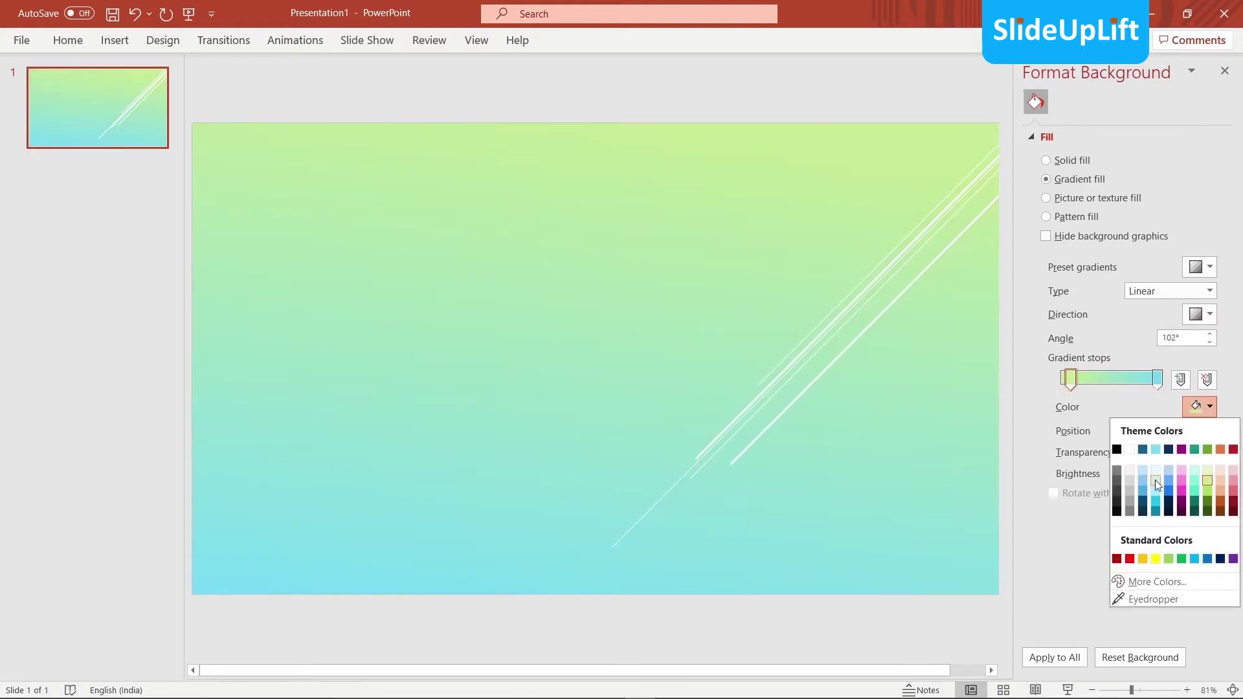
left_click(1155, 480)
left_click(1158, 379)
left_click(1205, 407)
left_click(1169, 511)
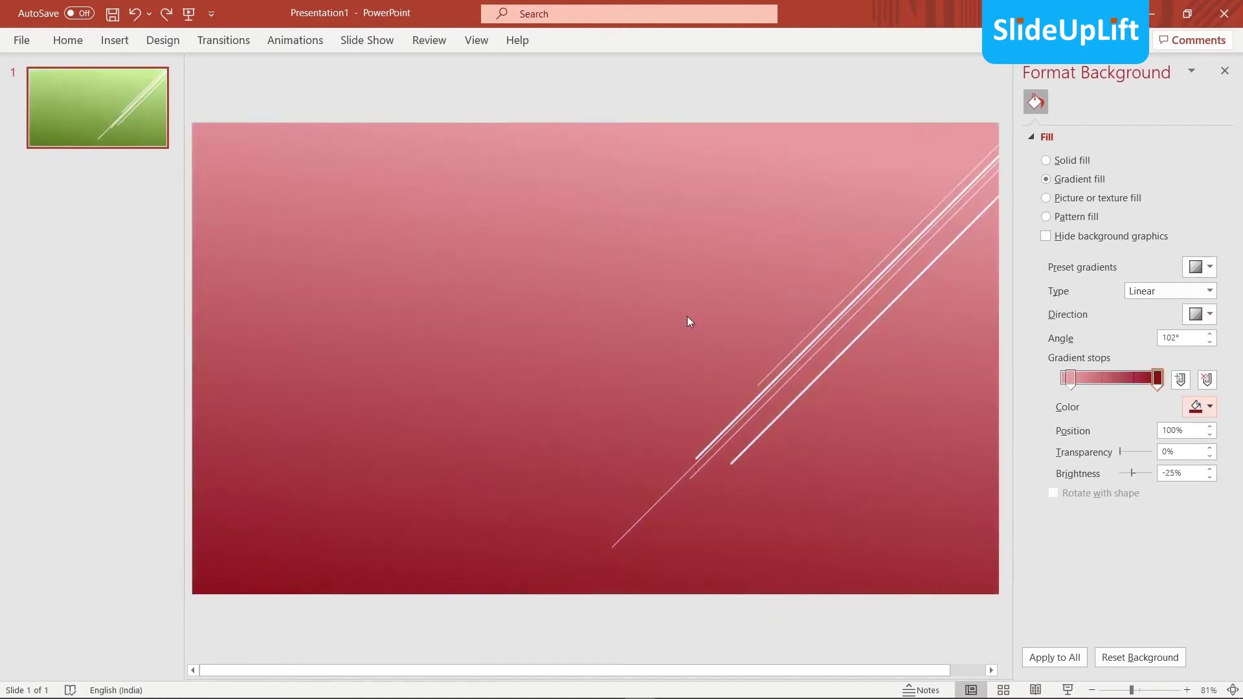
left_click(1126, 691)
left_click_drag(1133, 692, 1125, 691)
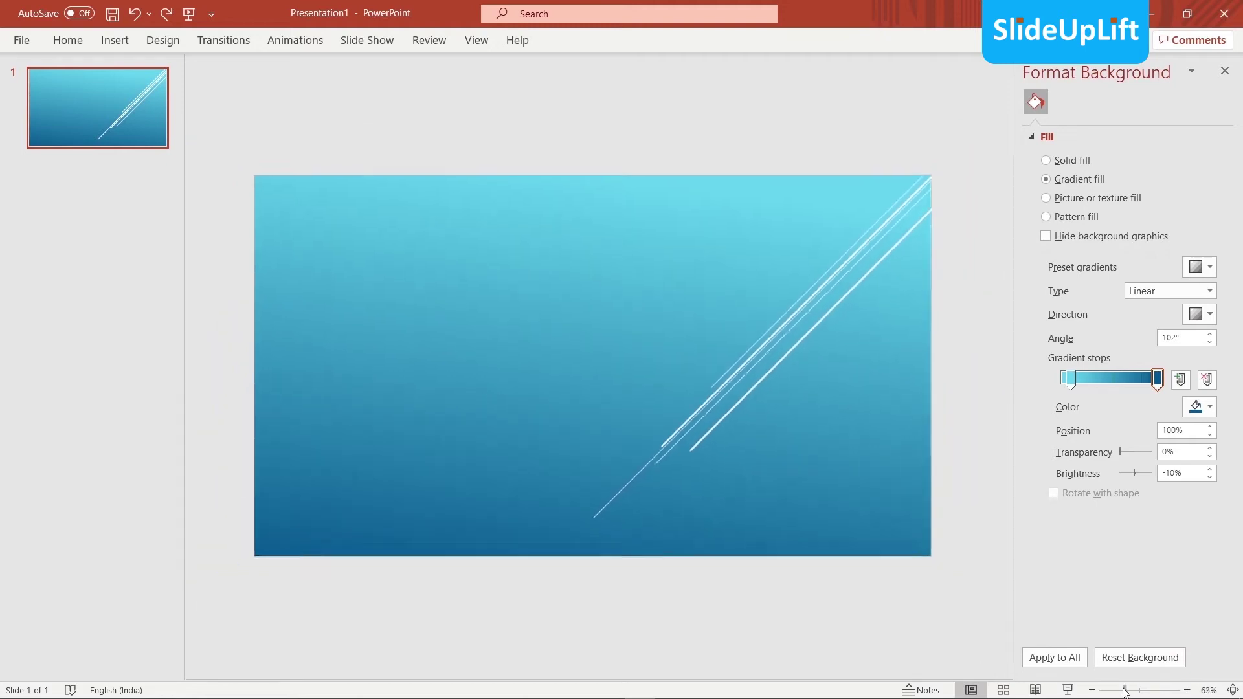
Close Format Background and switch to Slide Master view from the View tab
left_click(1226, 73)
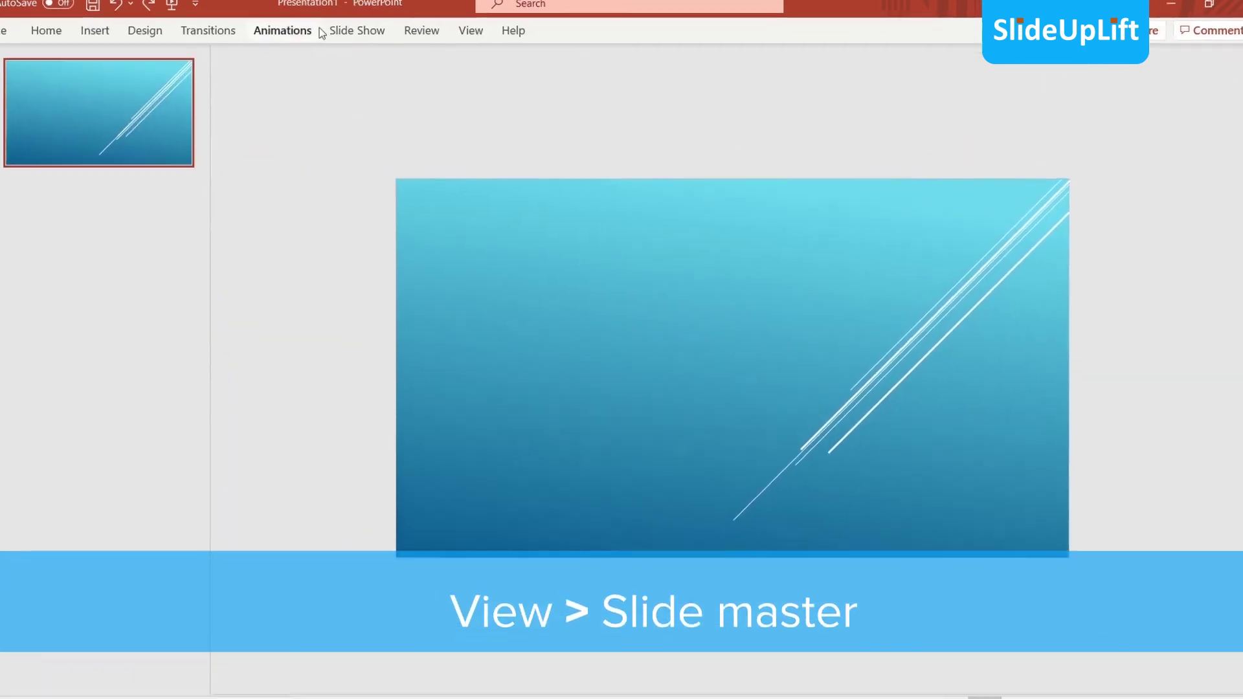
left_click(473, 39)
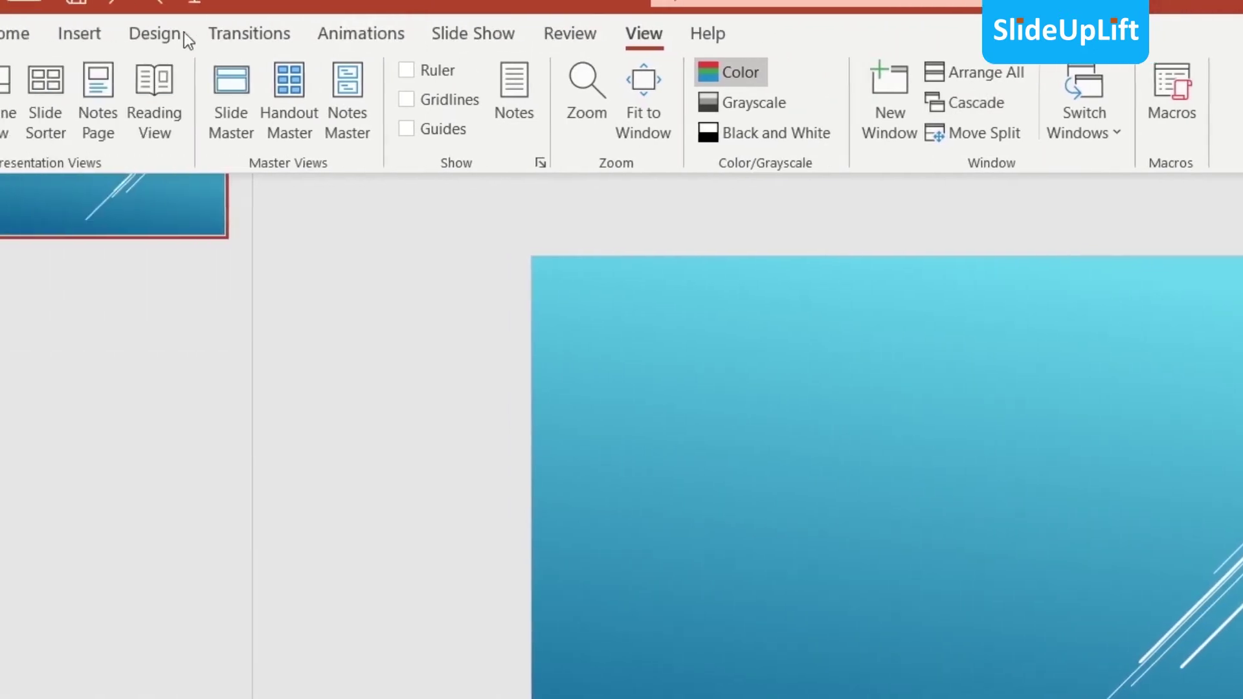
left_click(288, 128)
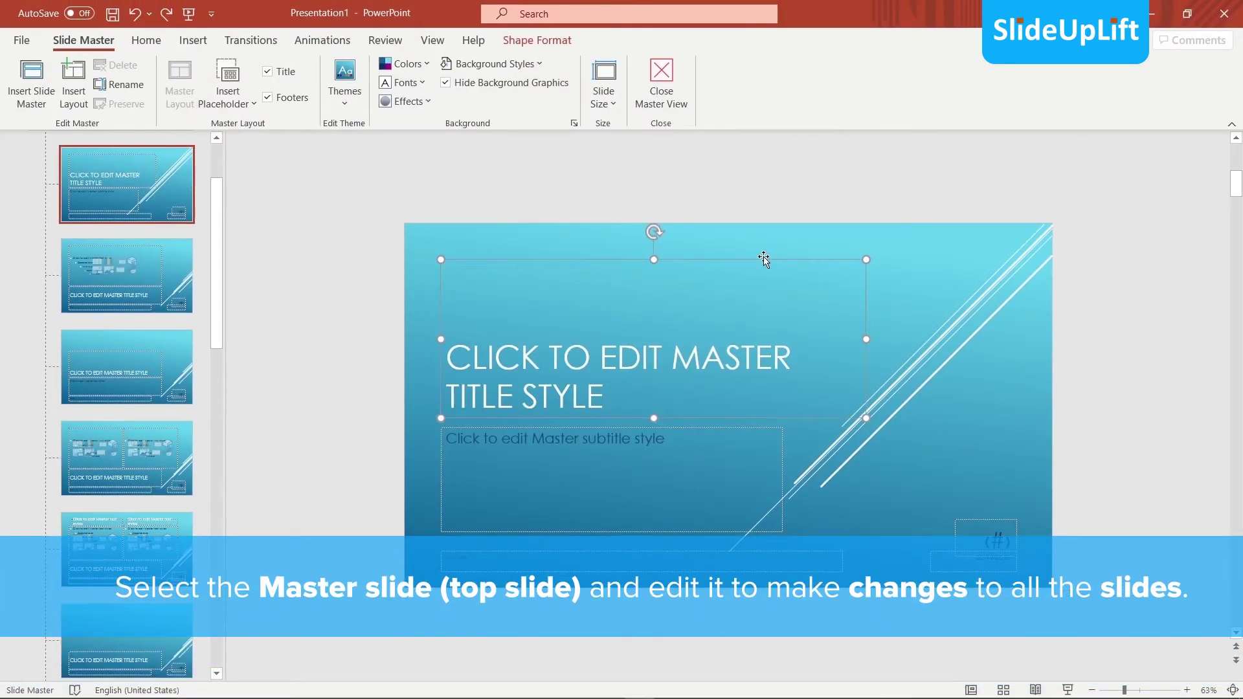
Delete the body, title, footer and date placeholders from the top master slide
scroll(195, 194, "up", 3)
left_click(149, 181)
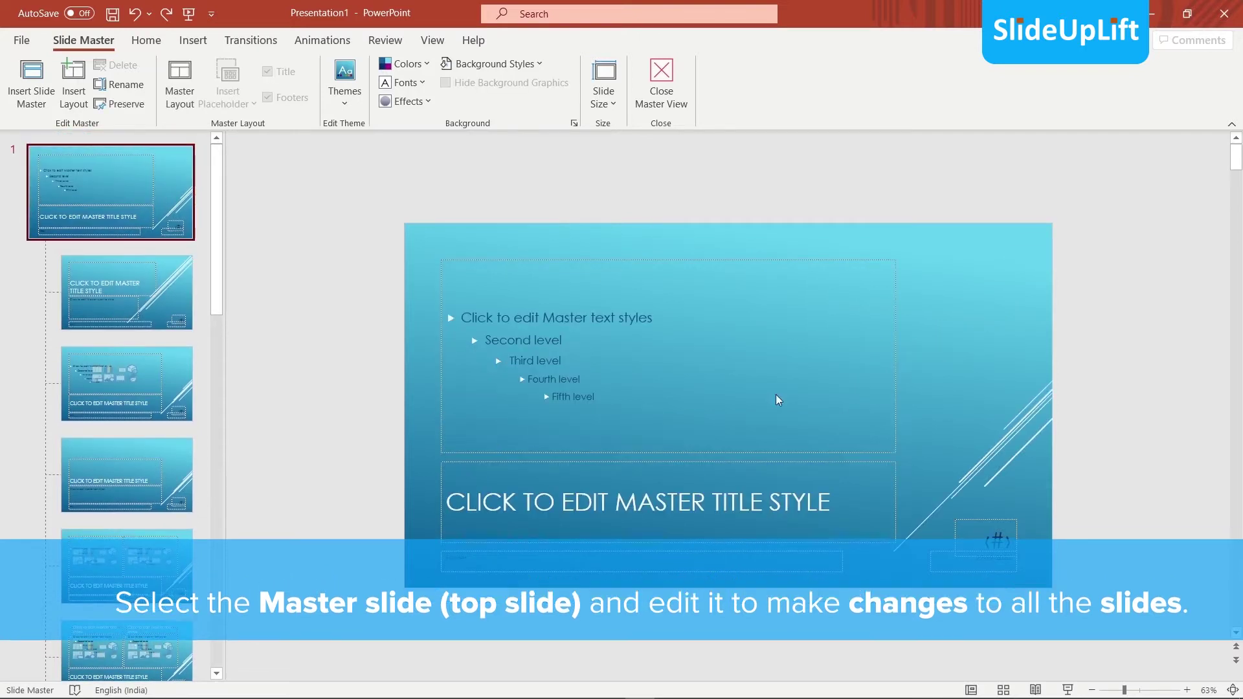
key("Delete")
left_click(712, 461)
key("Delete")
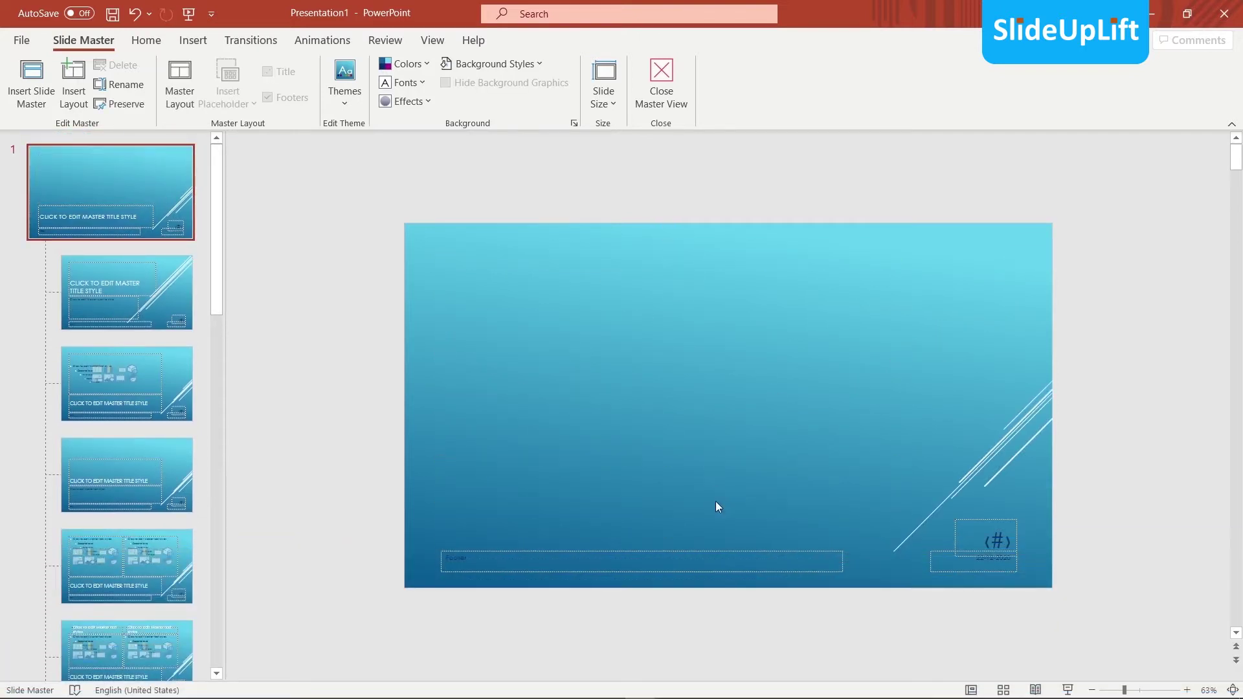
left_click(724, 551)
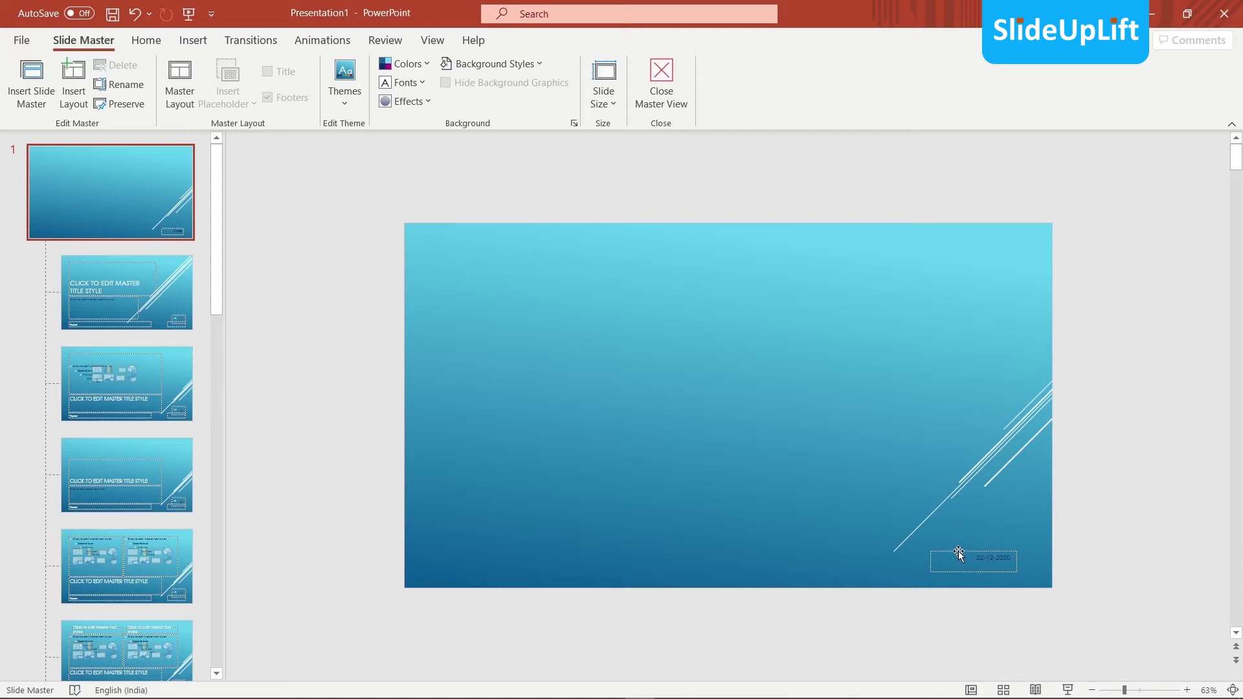
key("Delete")
Enlarge the diagonal lines graphic and rotate it clockwise
left_click(1012, 441)
mouse_move(1054, 373)
left_mouse_down()
mouse_move(1137, 262)
mouse_move(943, 381)
left_mouse_up()
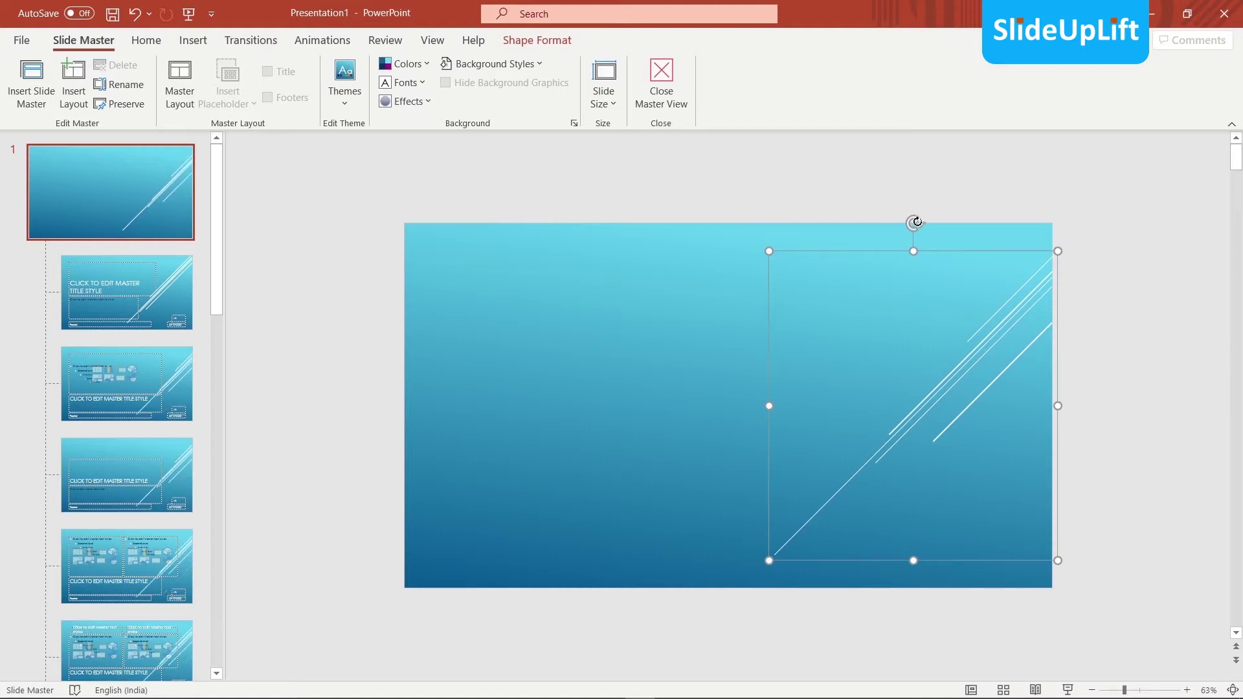
mouse_move(918, 222)
left_mouse_down()
mouse_move(999, 357)
mouse_move(1009, 344)
left_mouse_up()
left_click(1123, 304)
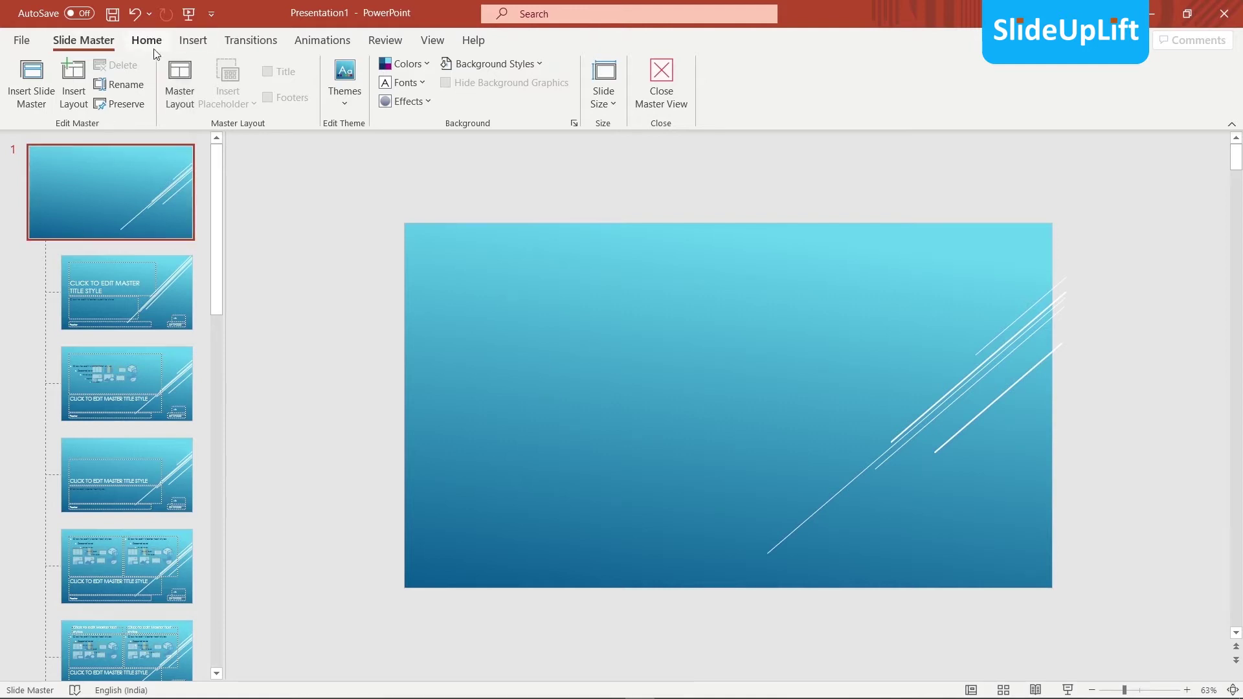
Draw a rectangle along the slide's left edge and resize it into a thin full-height stripe
left_click(195, 41)
left_click(304, 103)
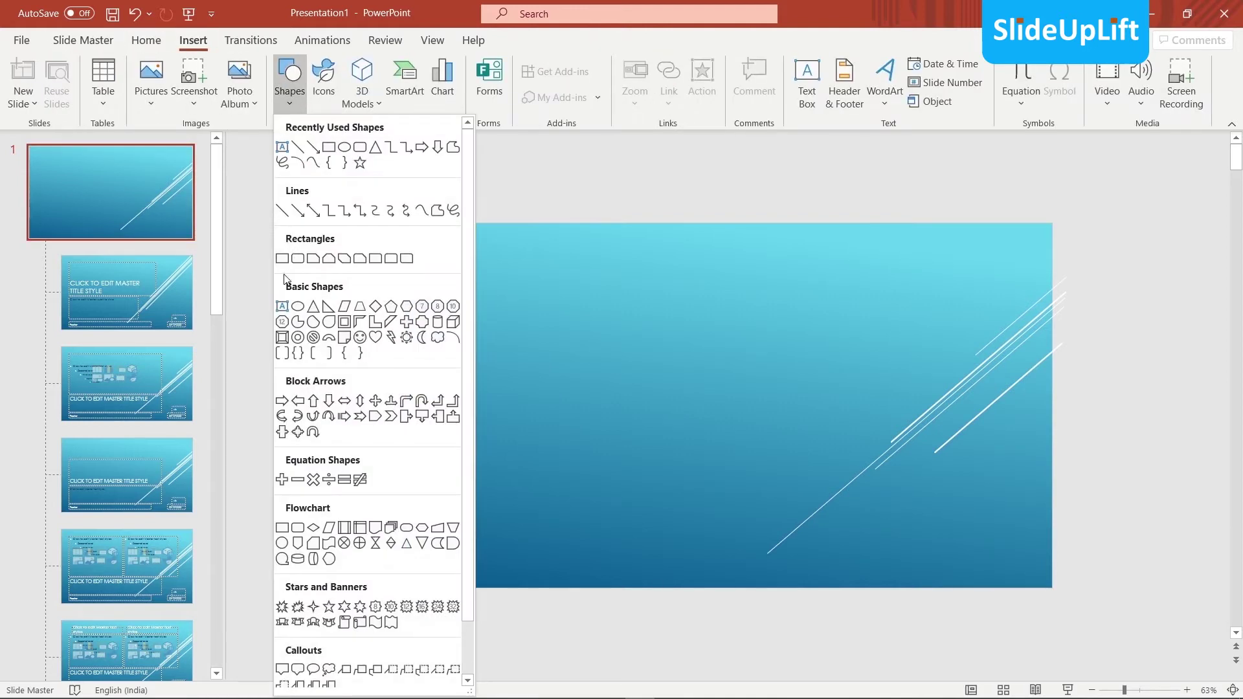
left_click(284, 262)
left_click_drag(420, 215, 434, 623)
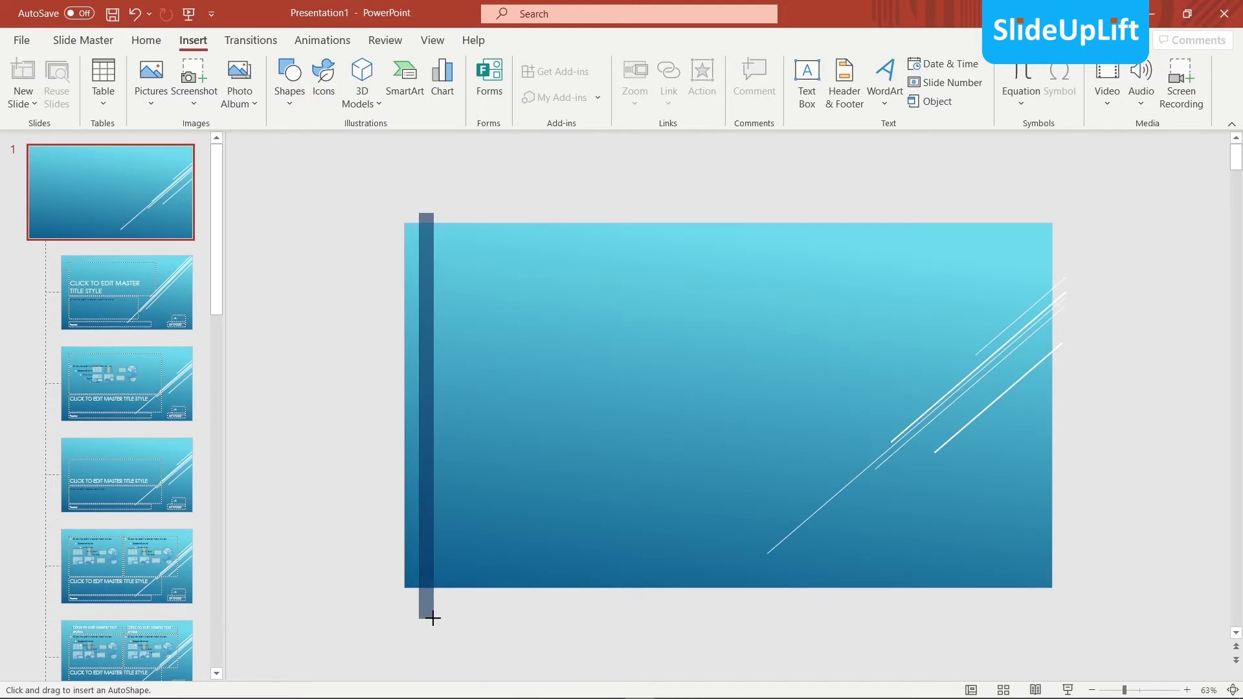
left_click_drag(428, 548, 439, 539)
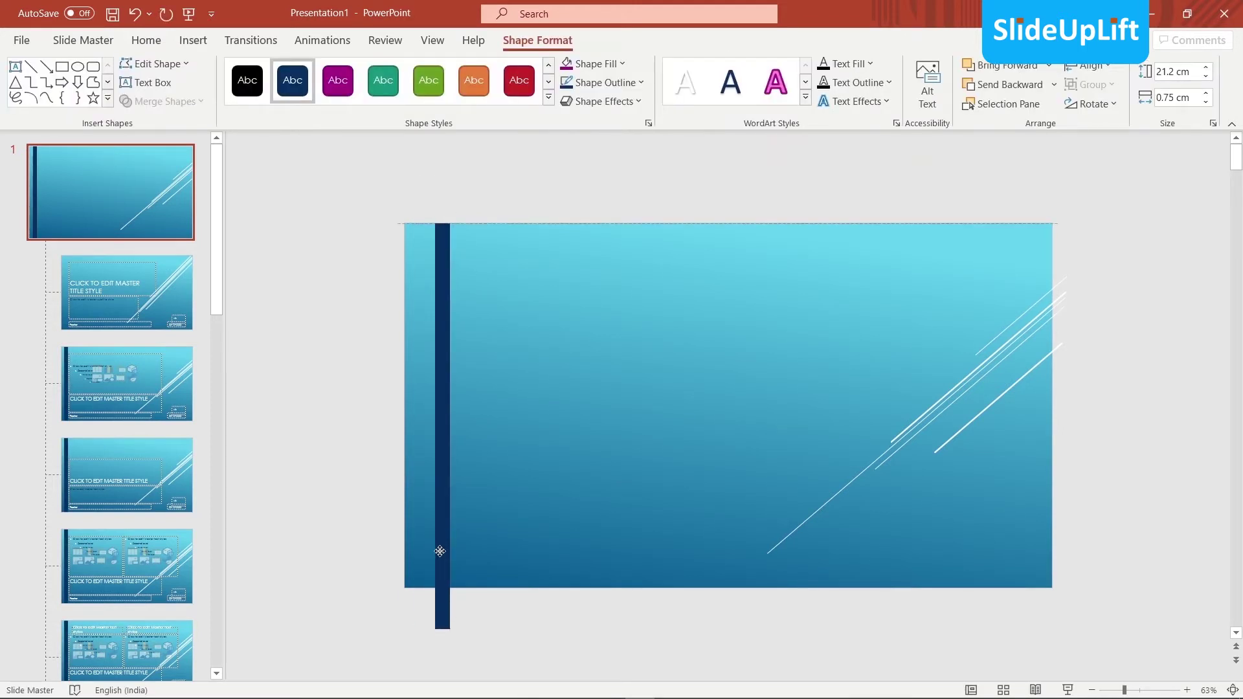
left_click_drag(450, 425, 467, 426)
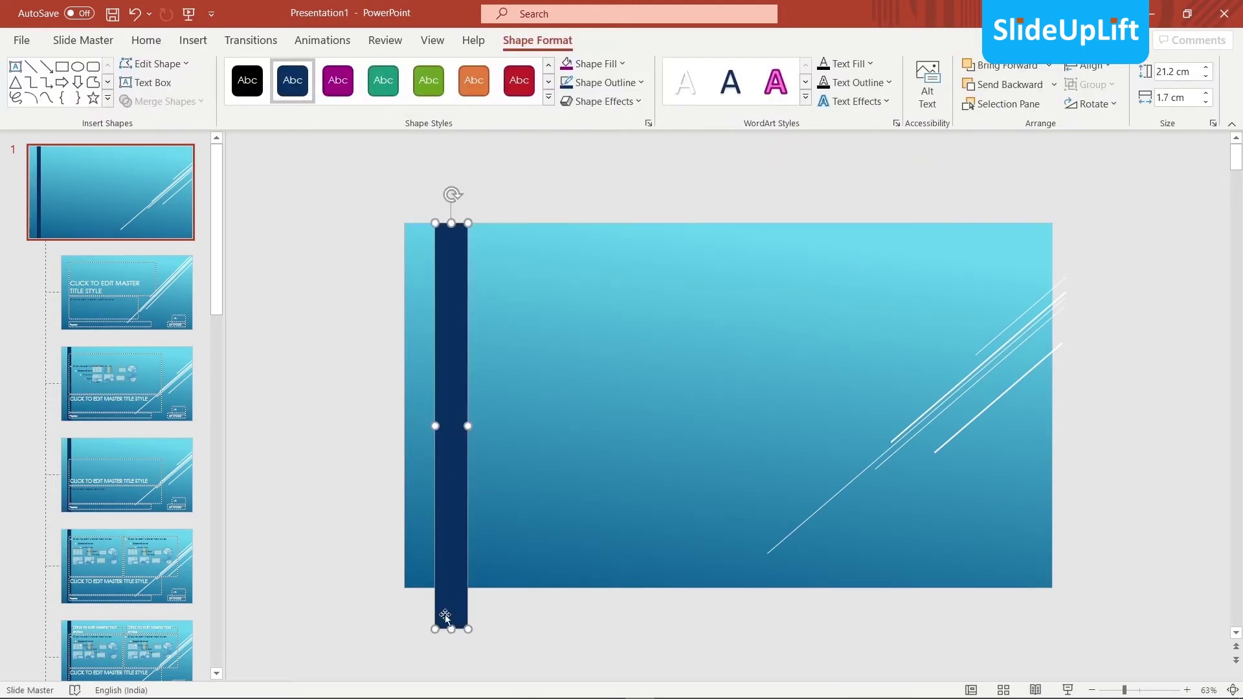
left_click_drag(451, 629, 456, 588)
mouse_move(467, 406)
left_mouse_down()
mouse_move(443, 403)
mouse_move(427, 424)
left_mouse_up()
Duplicate the stripe beside the first, and make the left stripe white with no outline
key("ctrl+d")
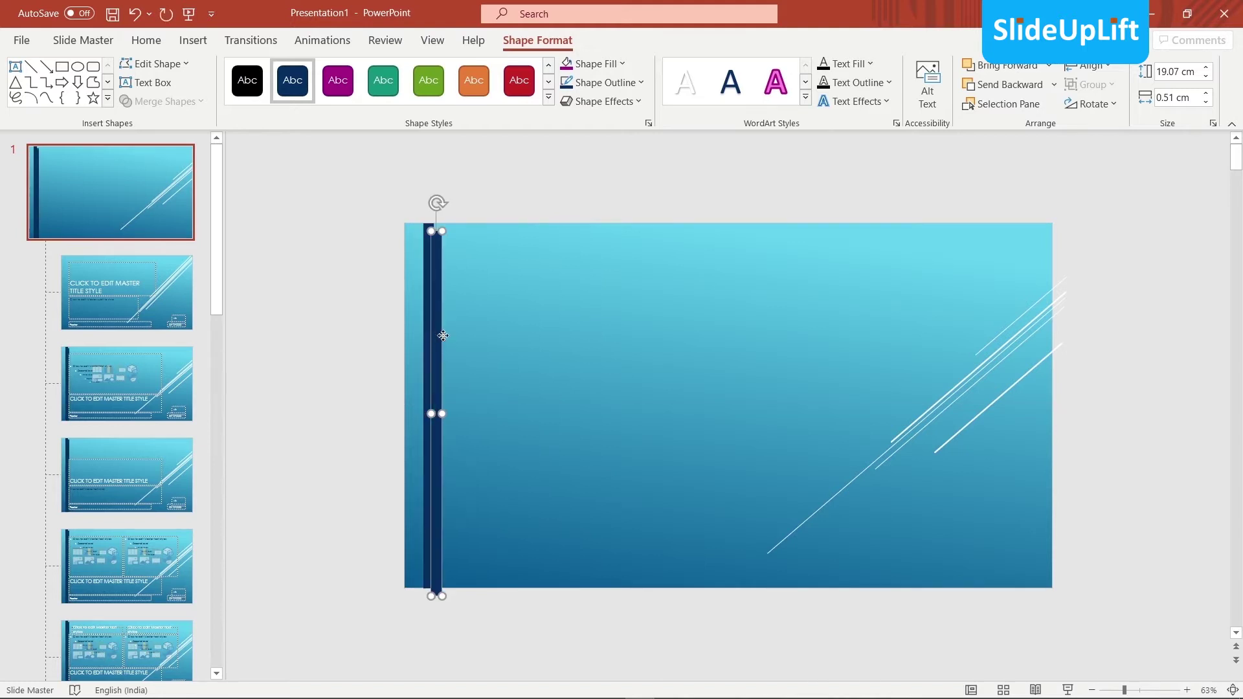
left_click_drag(443, 336, 447, 328)
left_click(432, 327)
left_click(593, 63)
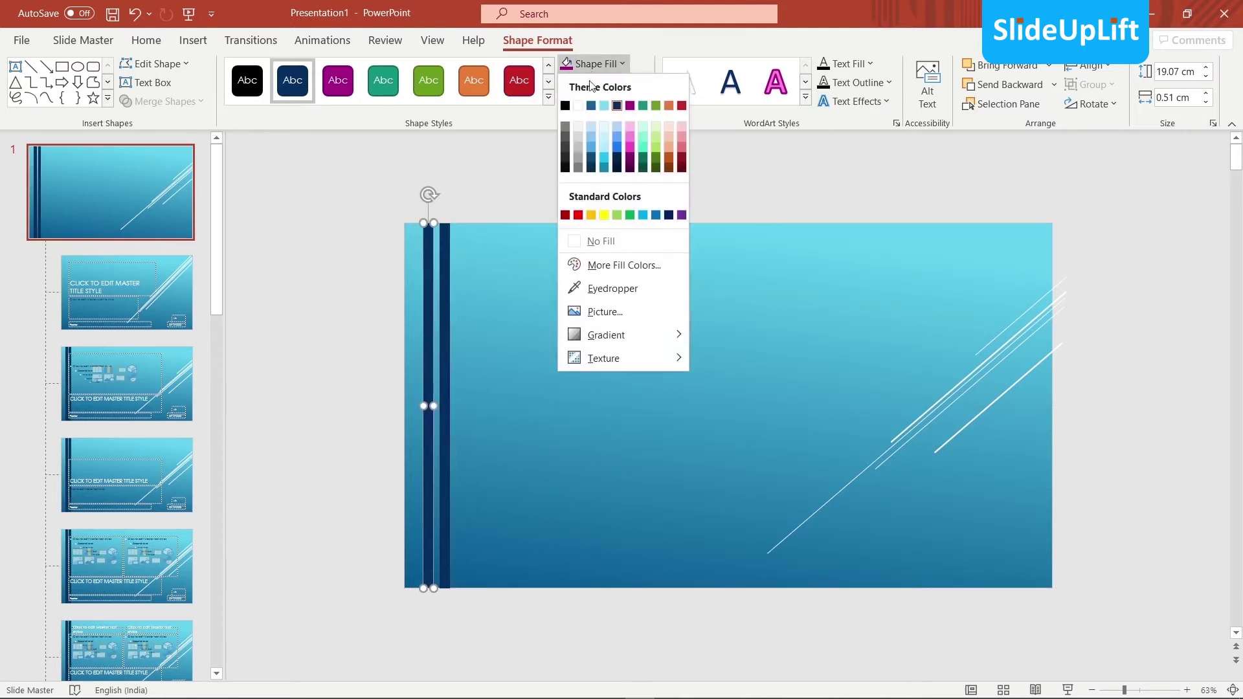
left_click(578, 104)
left_click(588, 83)
left_click(571, 263)
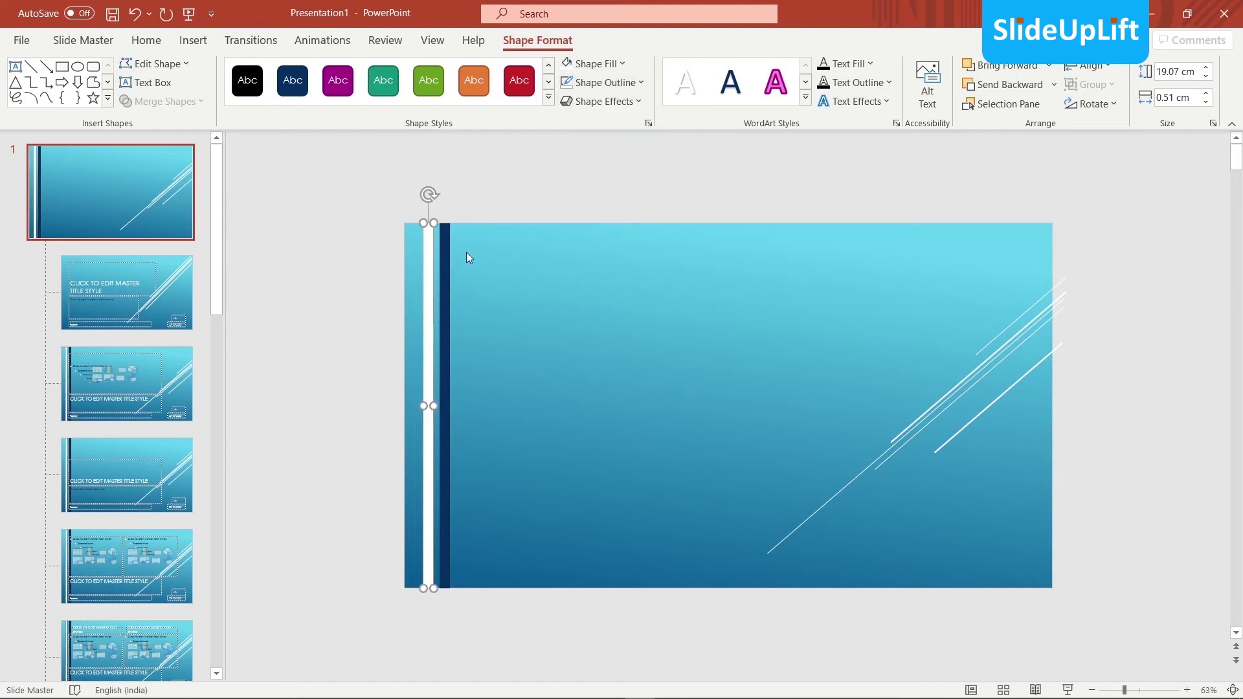
Make the second stripe white with no outline as well
left_click(447, 237)
left_click(607, 65)
left_click(579, 104)
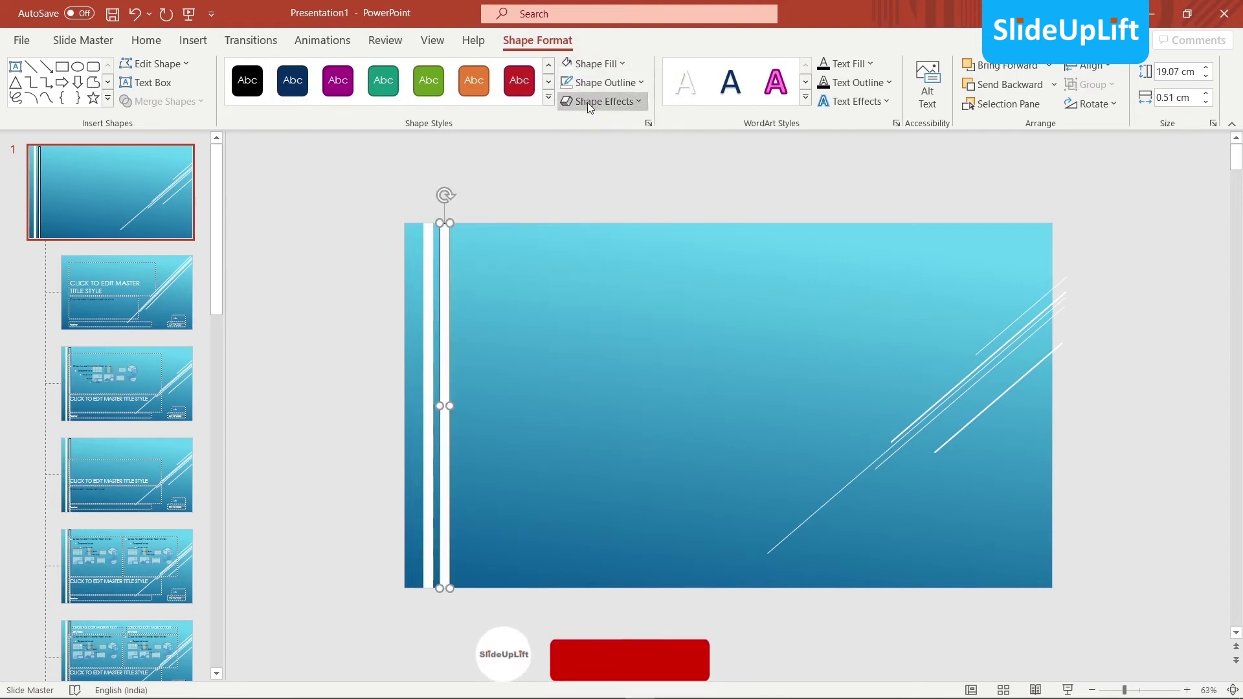
left_click(588, 83)
left_click(575, 260)
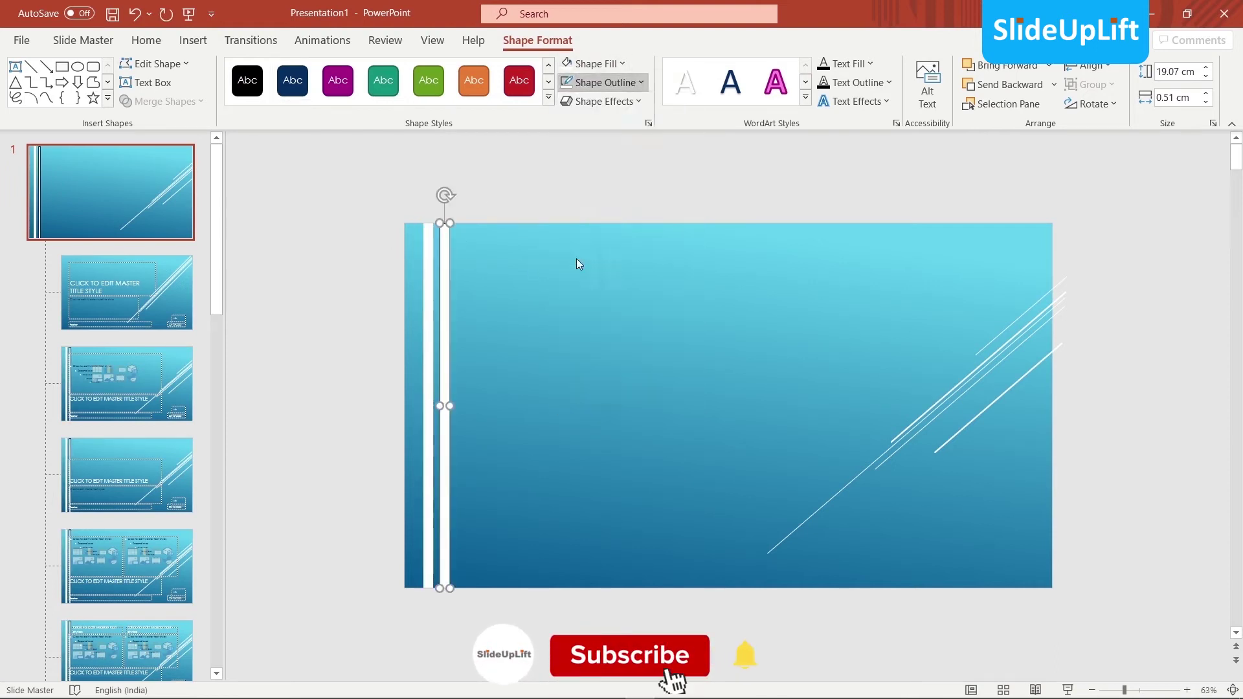
left_click(592, 64)
left_click(450, 240)
left_click(547, 208)
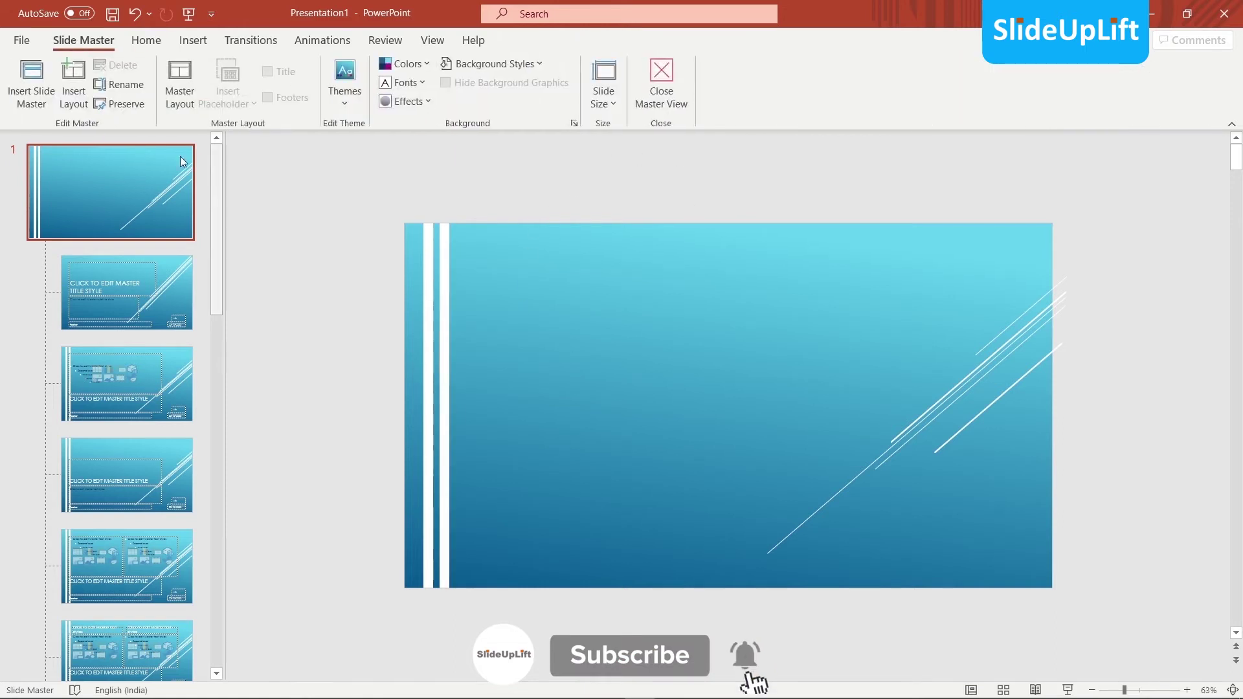
left_click(193, 40)
left_click(289, 84)
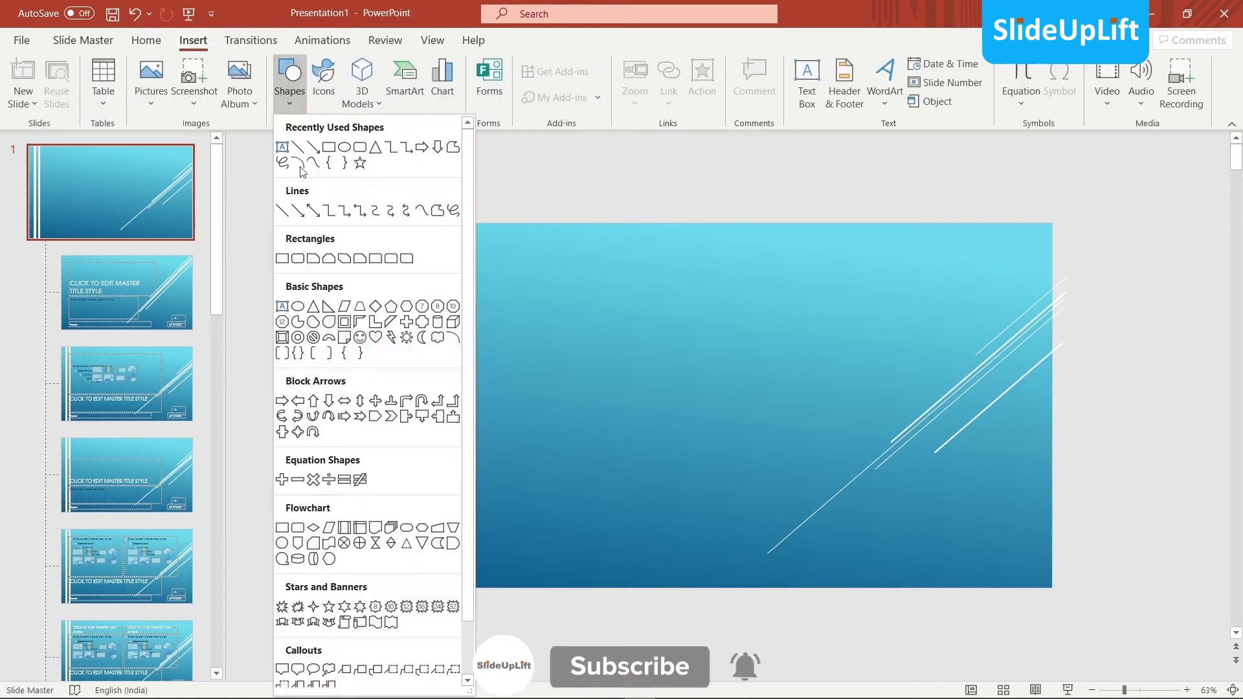
Draw a full-width rectangle near the slide top with white fill and no outline
left_click(280, 253)
left_click_drag(405, 234, 1050, 255)
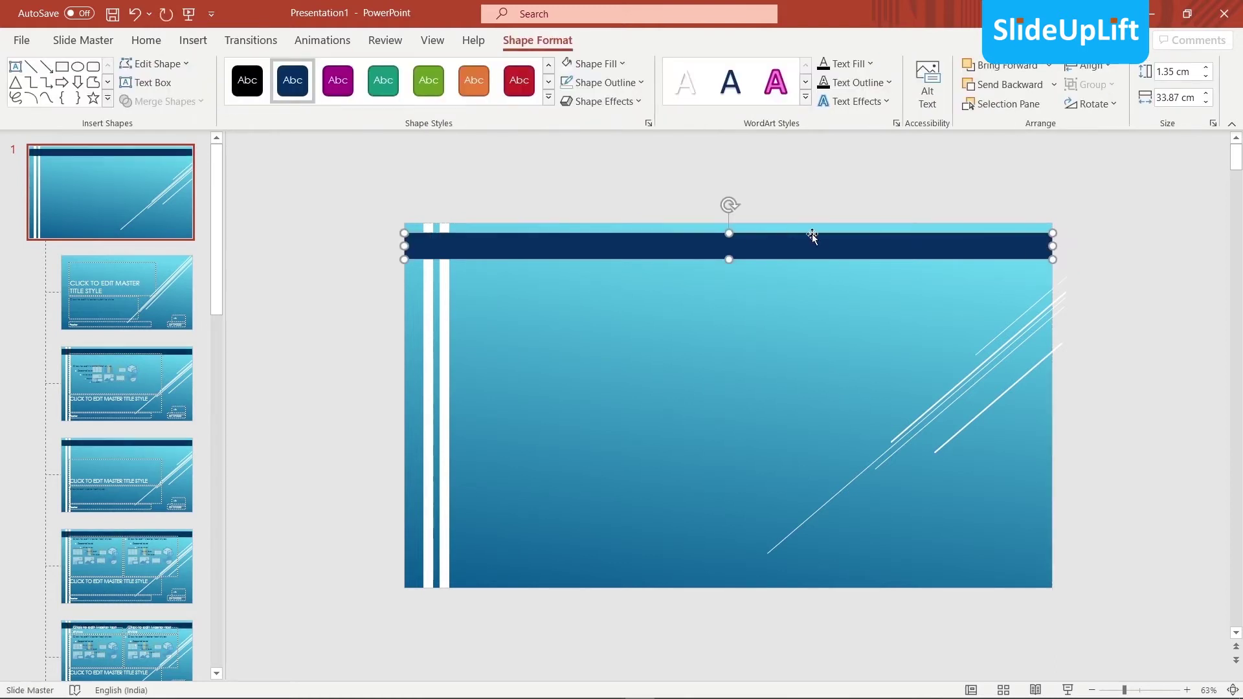
left_click_drag(814, 236, 816, 248)
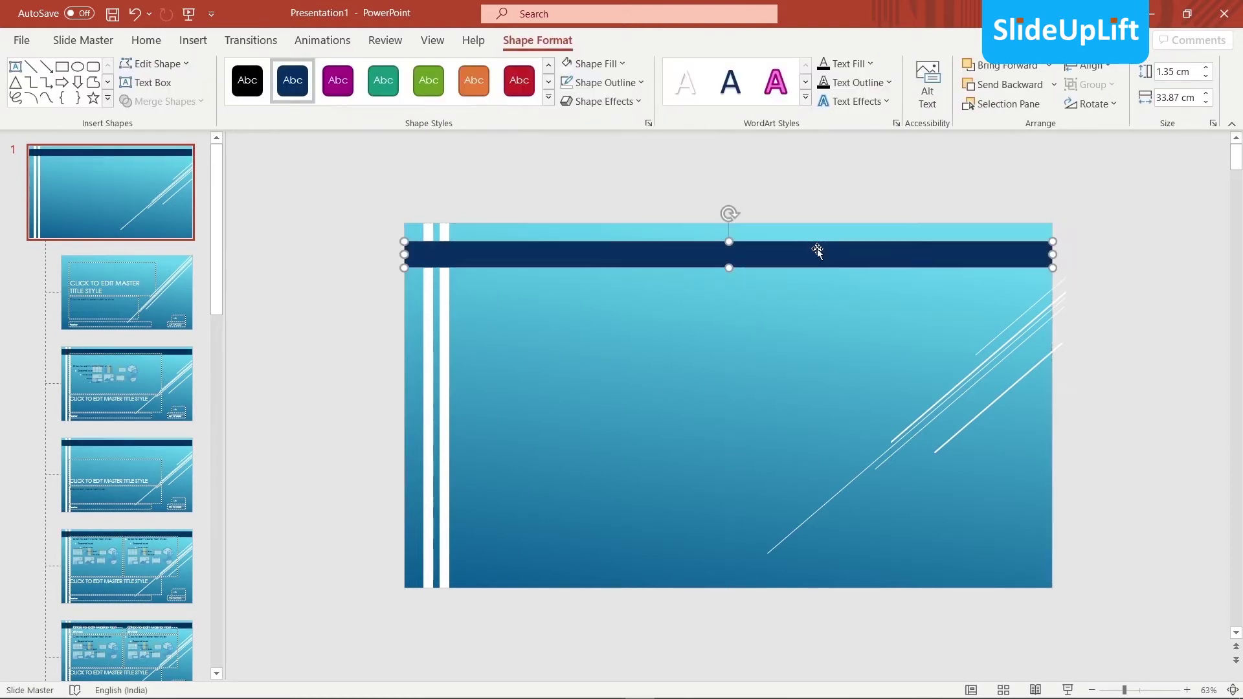
left_click(593, 64)
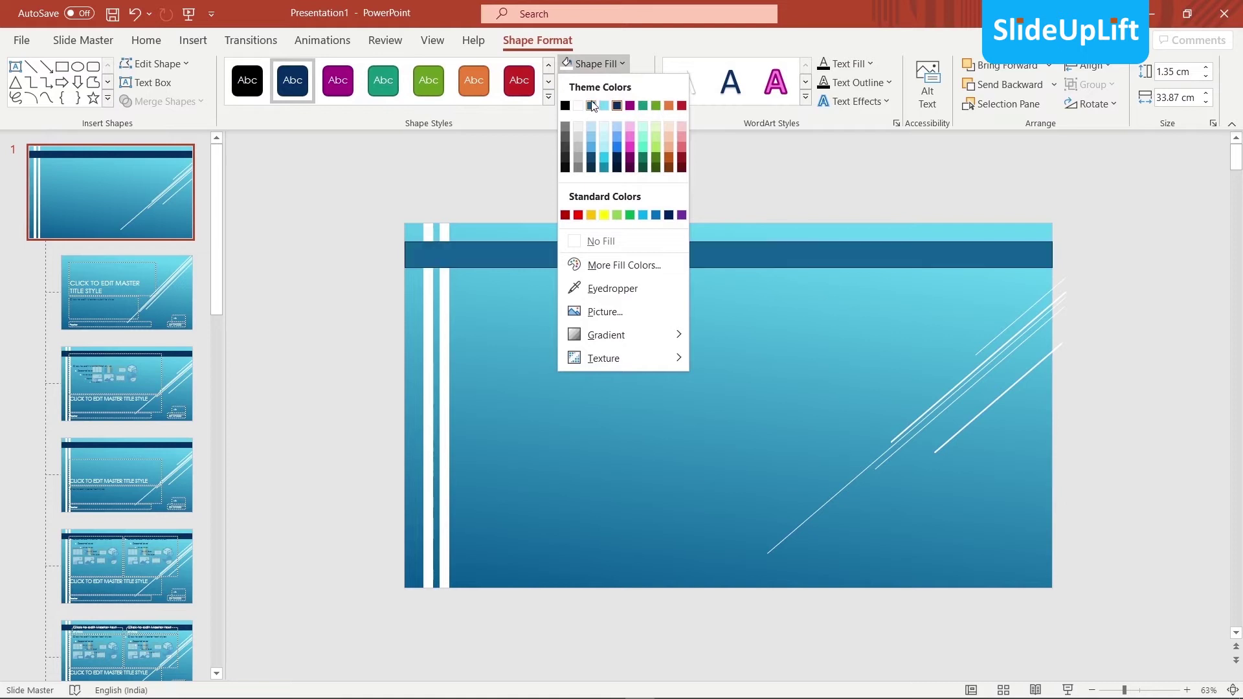
left_click(578, 106)
left_click(603, 83)
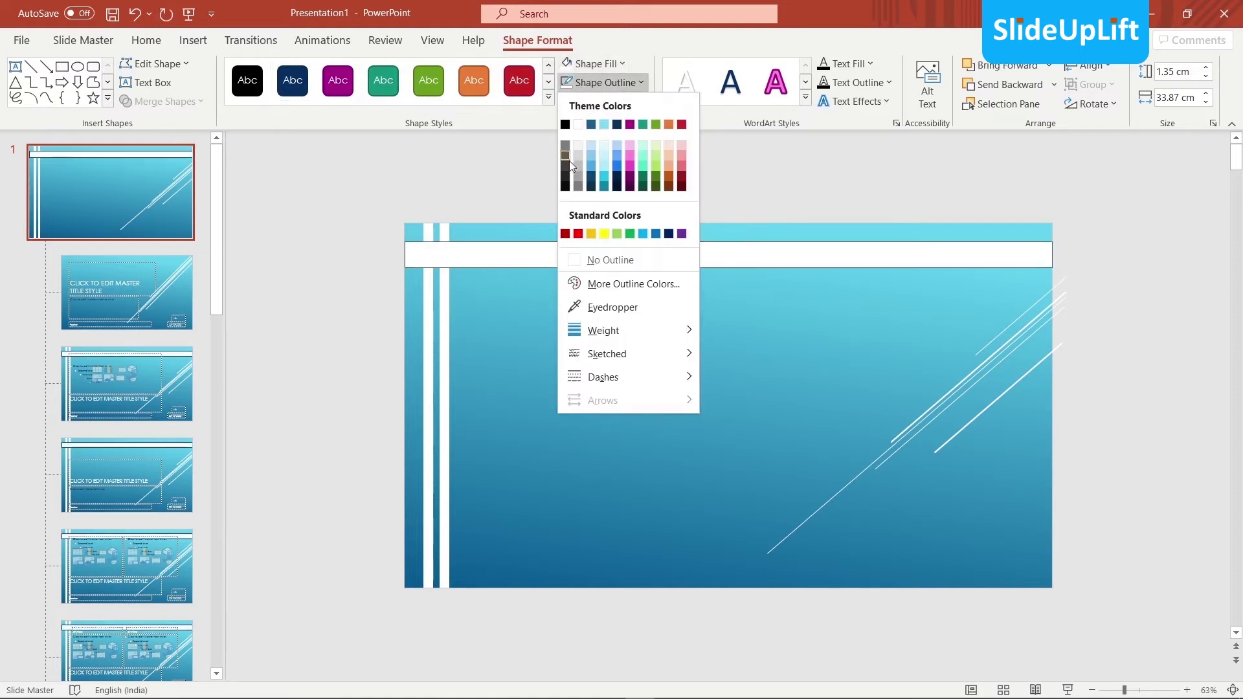
left_click(573, 260)
left_click(833, 363)
Shrink the diagonal lines and move them toward the right edge
left_click(1067, 301)
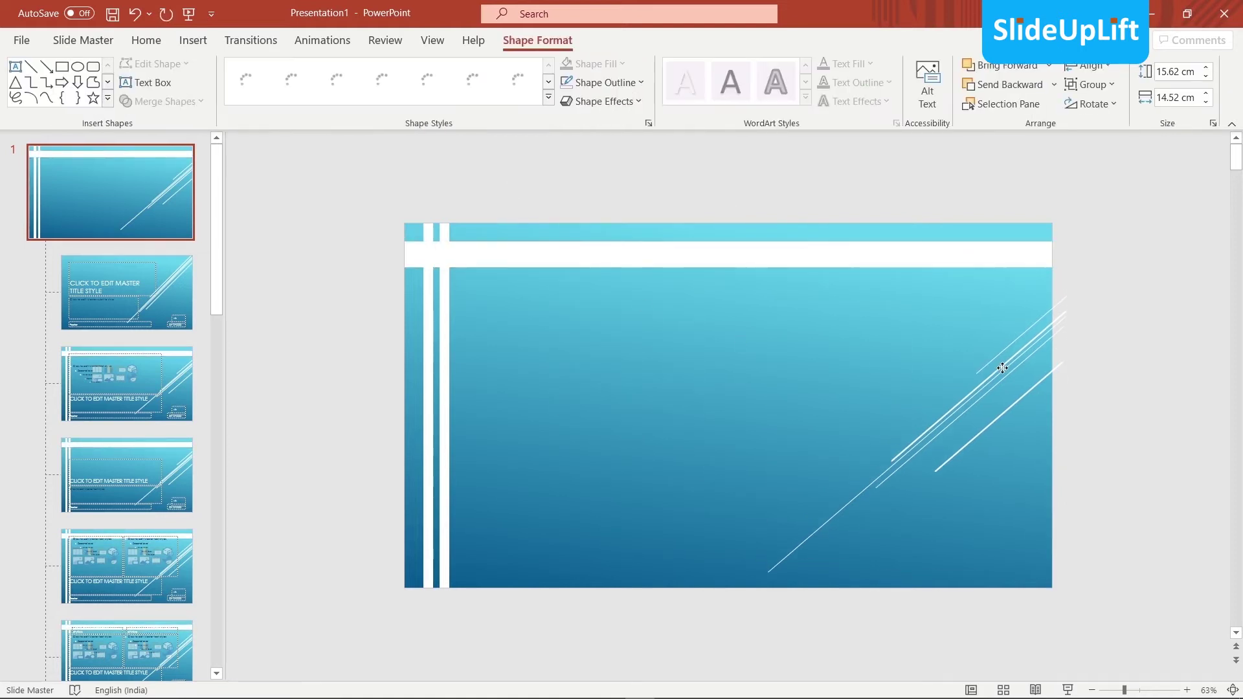
left_click_drag(1066, 301, 1008, 339)
left_click_drag(969, 406, 1009, 386)
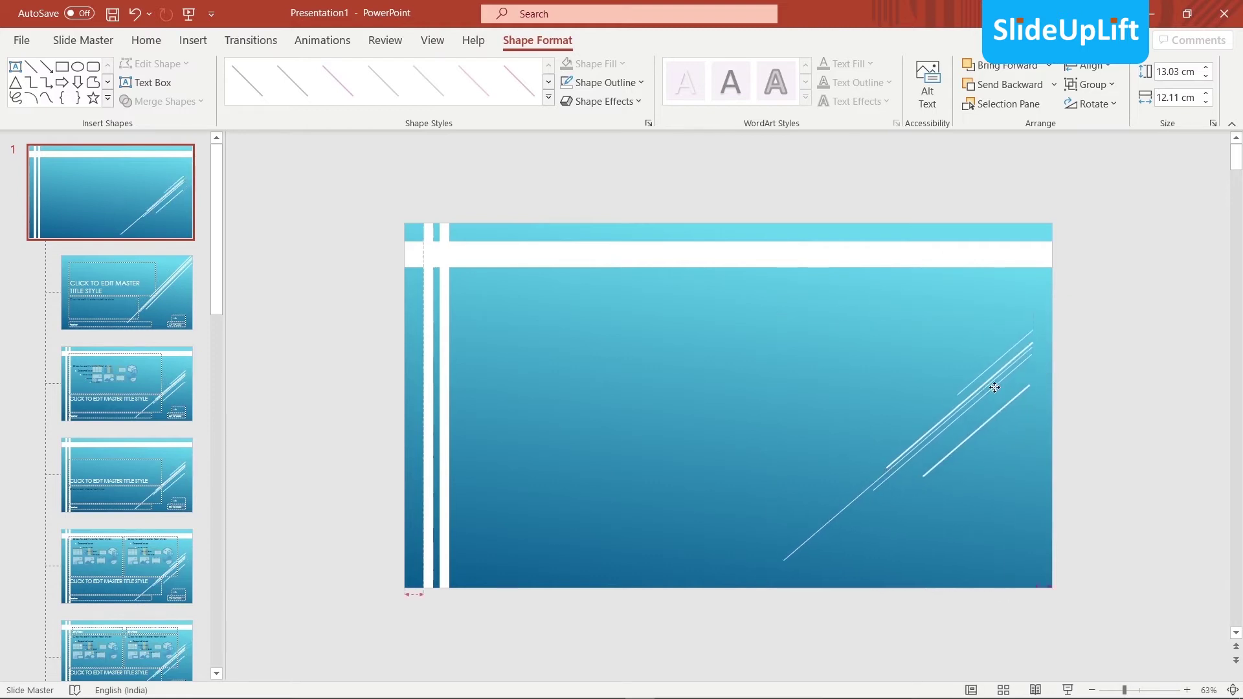
left_click(1119, 361)
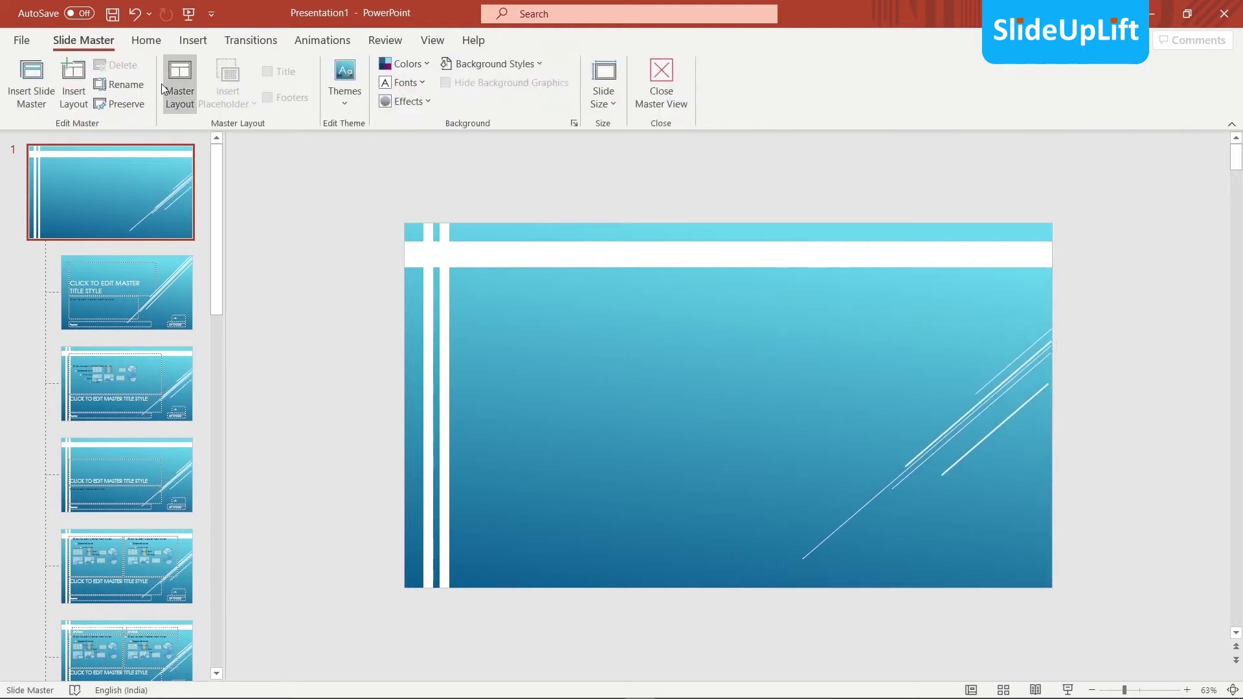
left_click(209, 41)
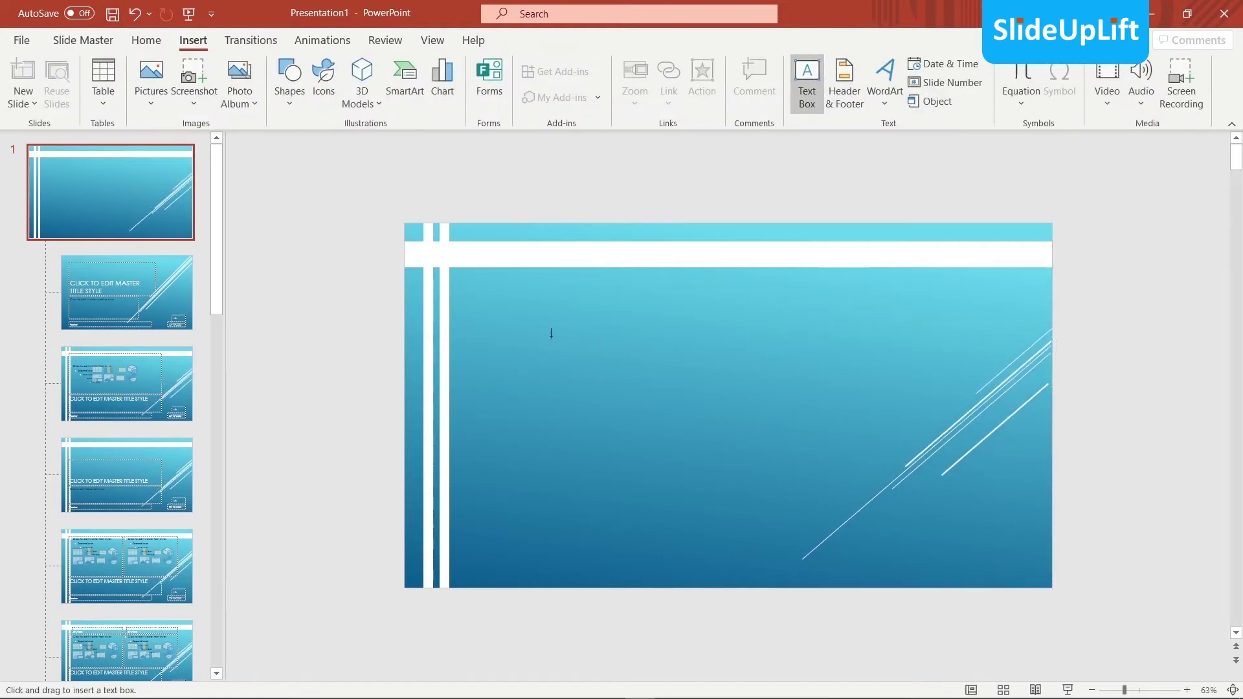
Add a text box reading 'Heading' just below the white top band
key("Escape")
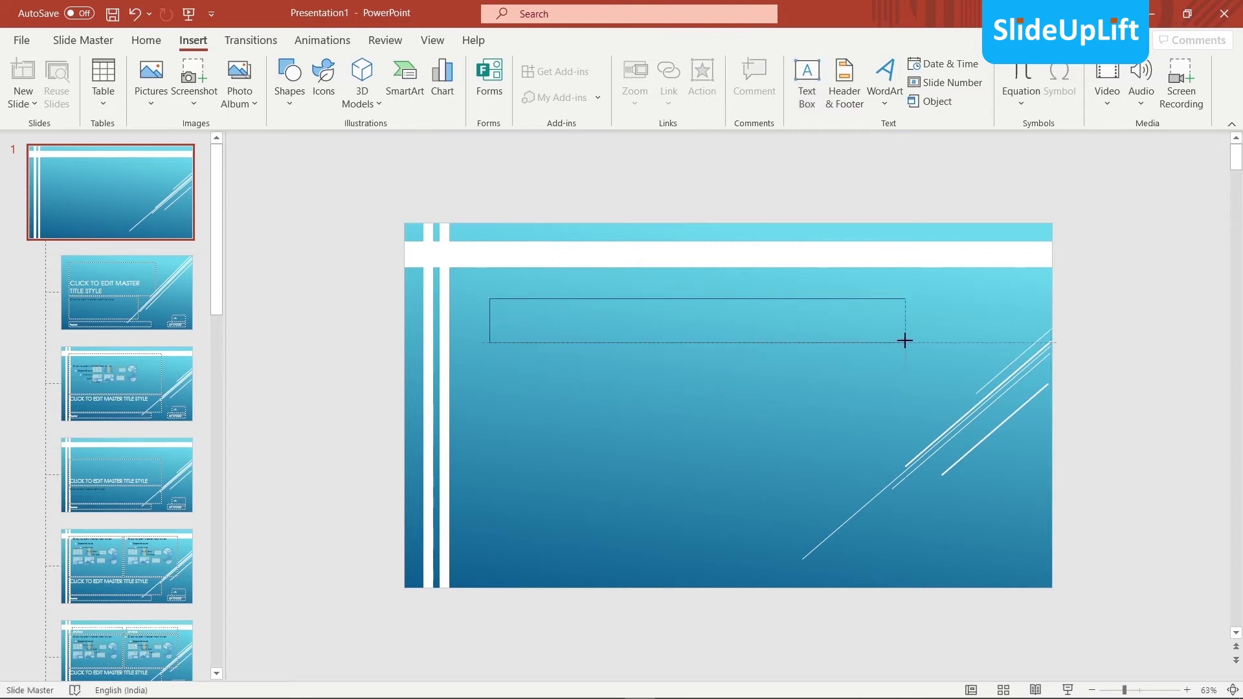
left_click_drag(905, 341, 905, 343)
type("Heading")
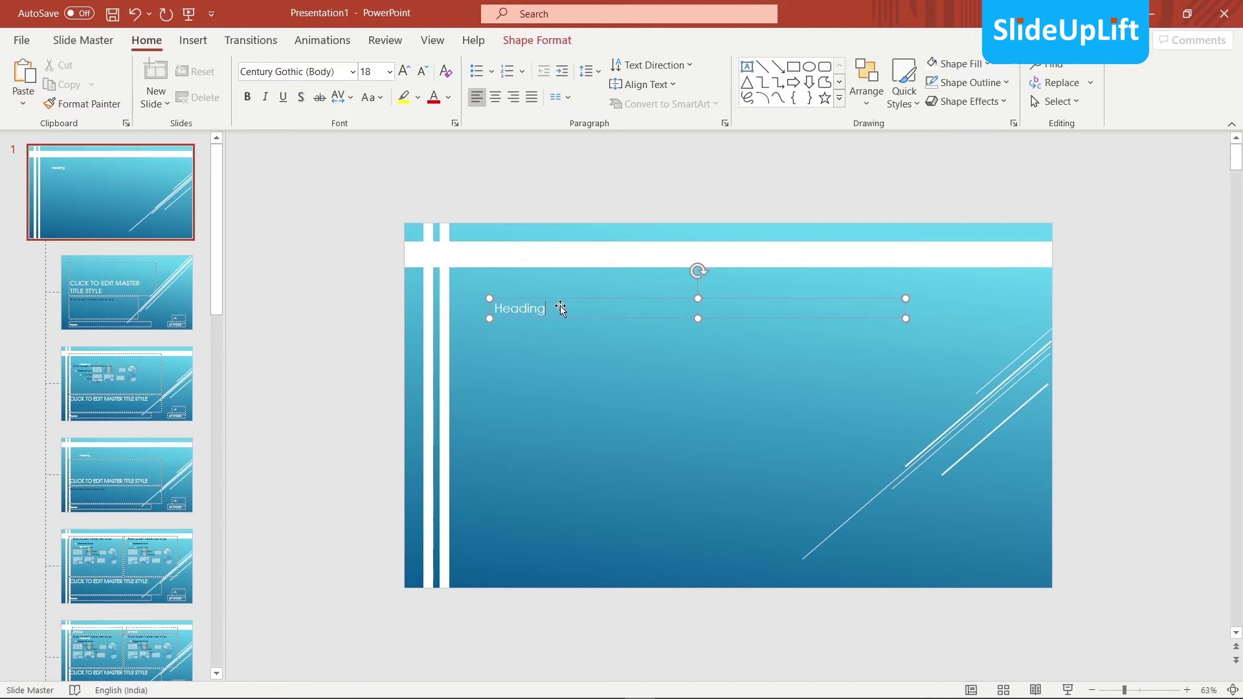
key("Escape")
left_click_drag(906, 318, 917, 319)
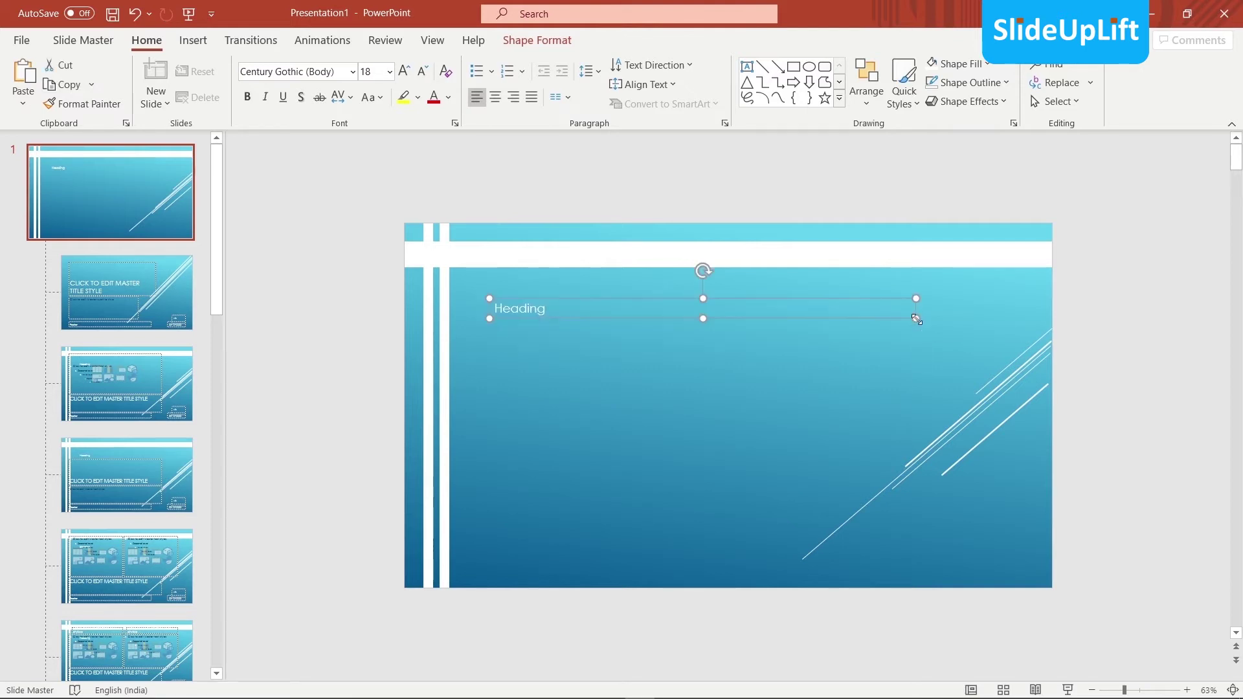
Make the Heading text 80 pt and bold
double_click(537, 307)
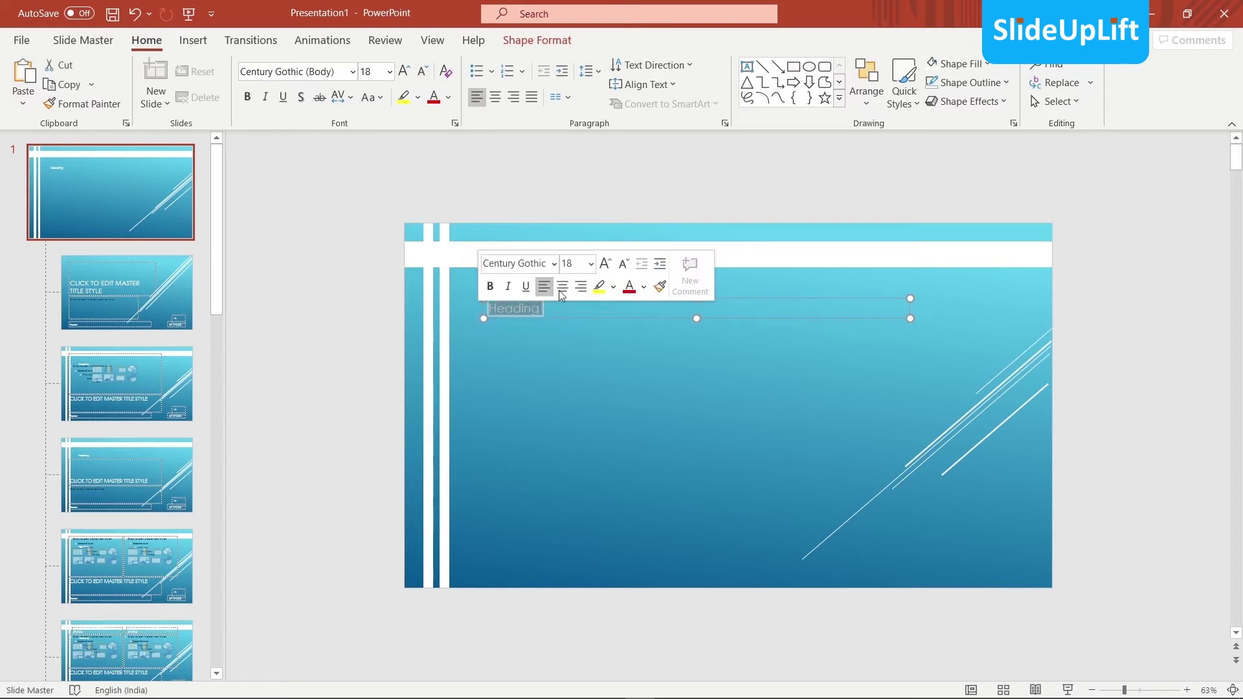
left_click(606, 264)
left_click(606, 265)
left_click(606, 264)
left_click(605, 264)
left_click(605, 264)
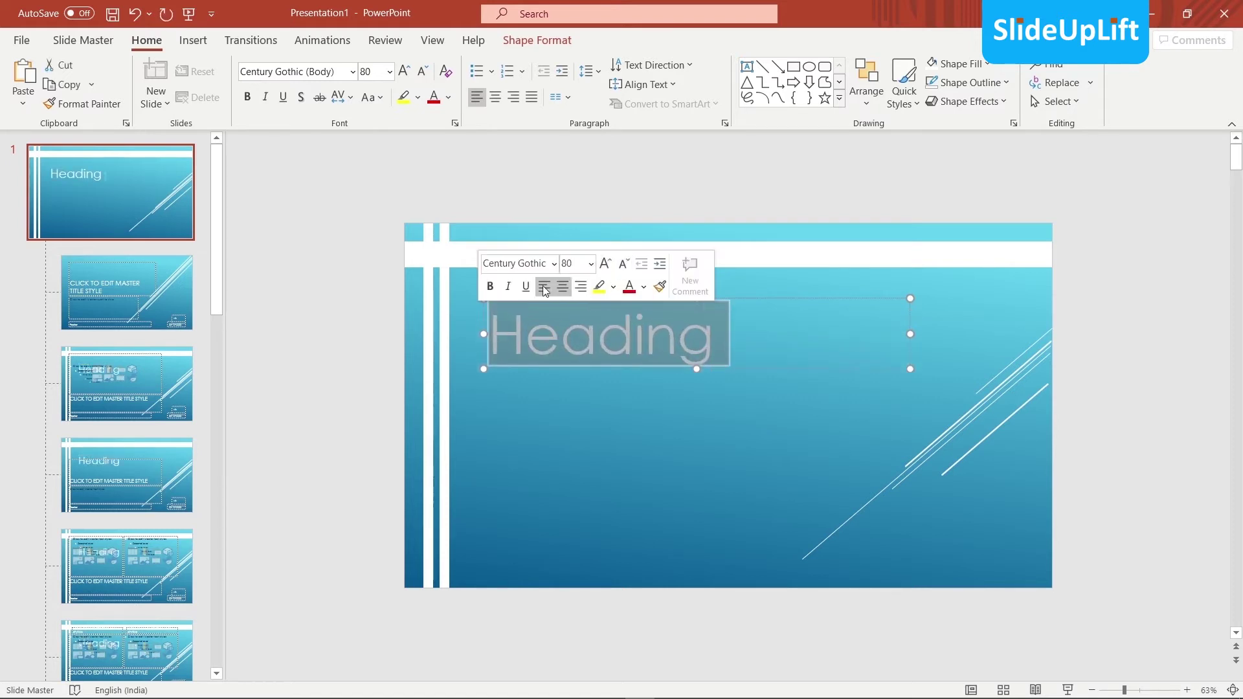
left_click(490, 286)
Change the heading font to Aharoni, narrow its box and move it up and left
left_click(555, 268)
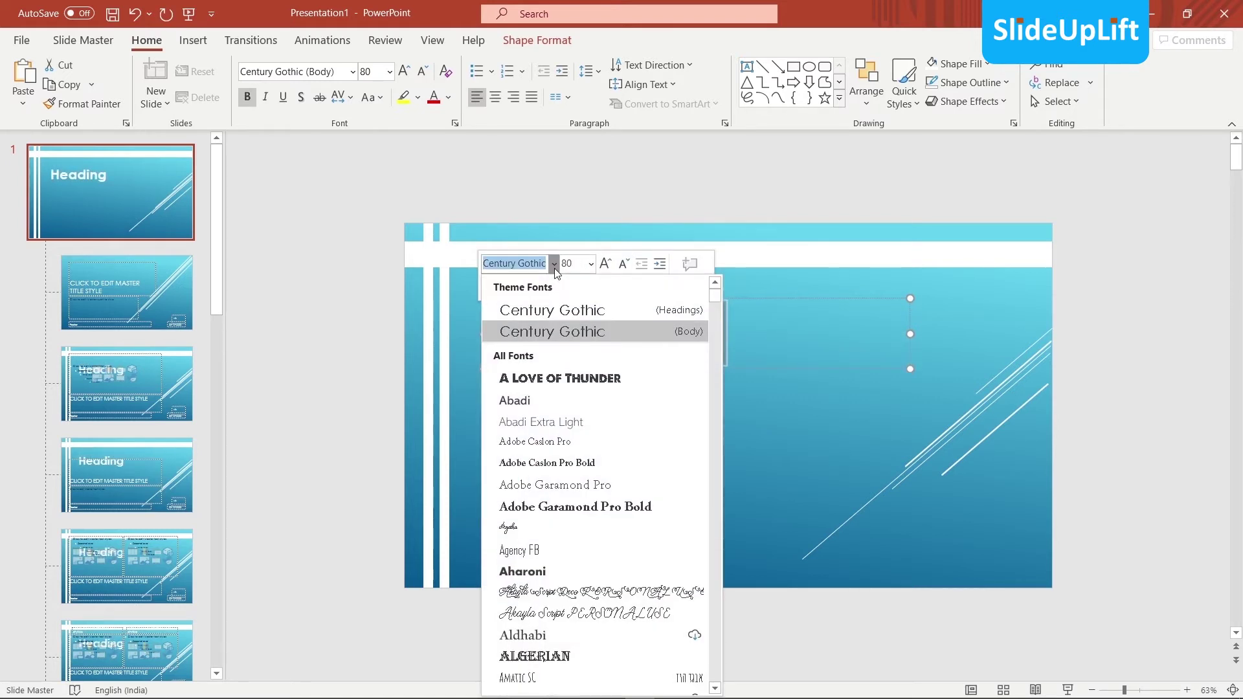
left_click(552, 552)
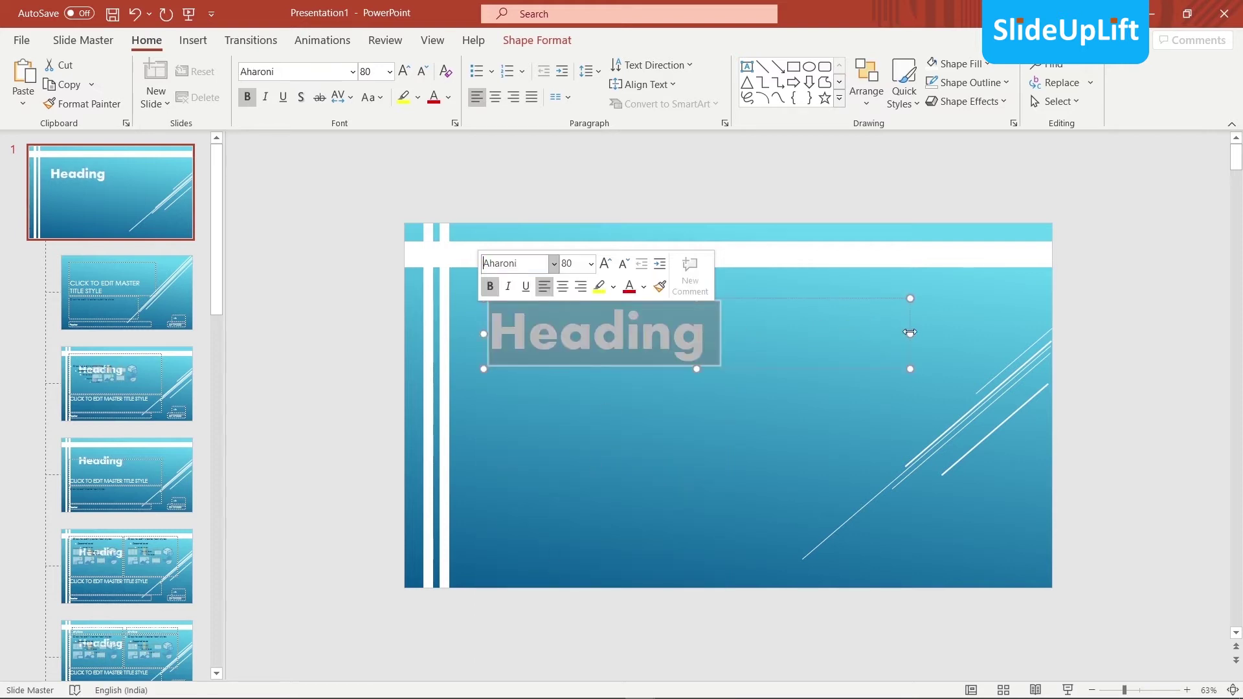
left_click_drag(910, 332, 717, 342)
mouse_move(652, 299)
left_mouse_down()
mouse_move(632, 272)
mouse_move(604, 344)
left_mouse_up()
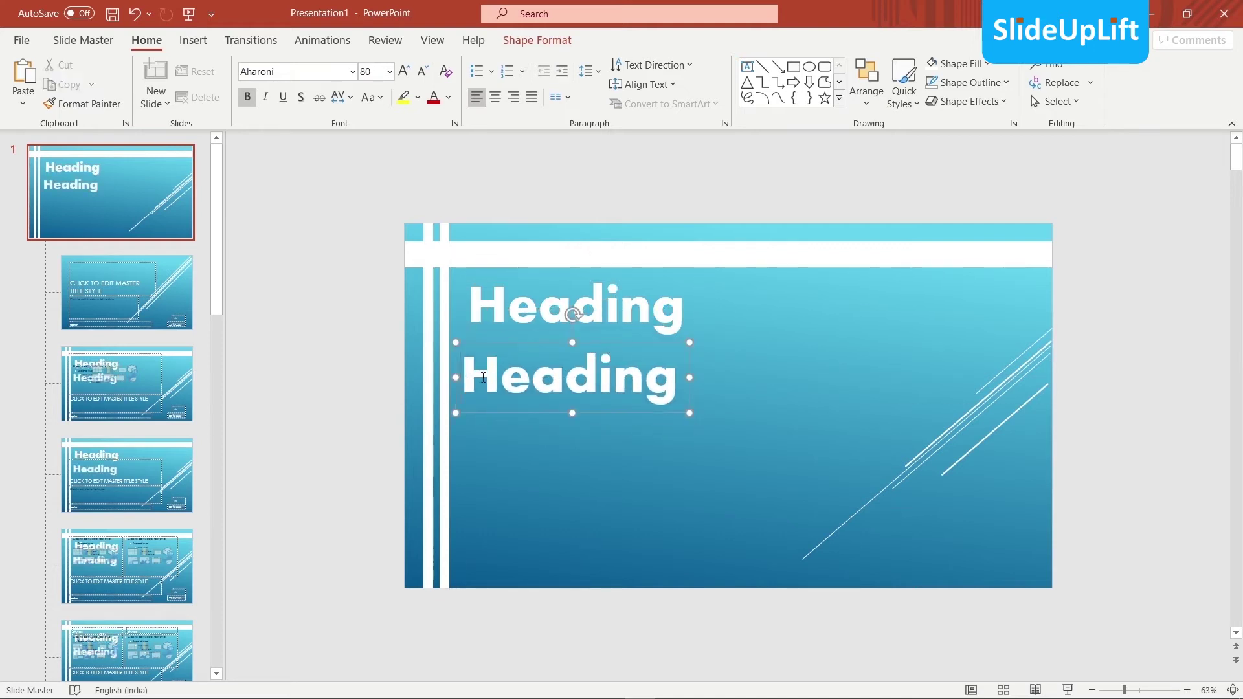
Replace the second line's text with 'Your Content' and widen its box to one line
left_click_drag(483, 378, 693, 395)
type("You")
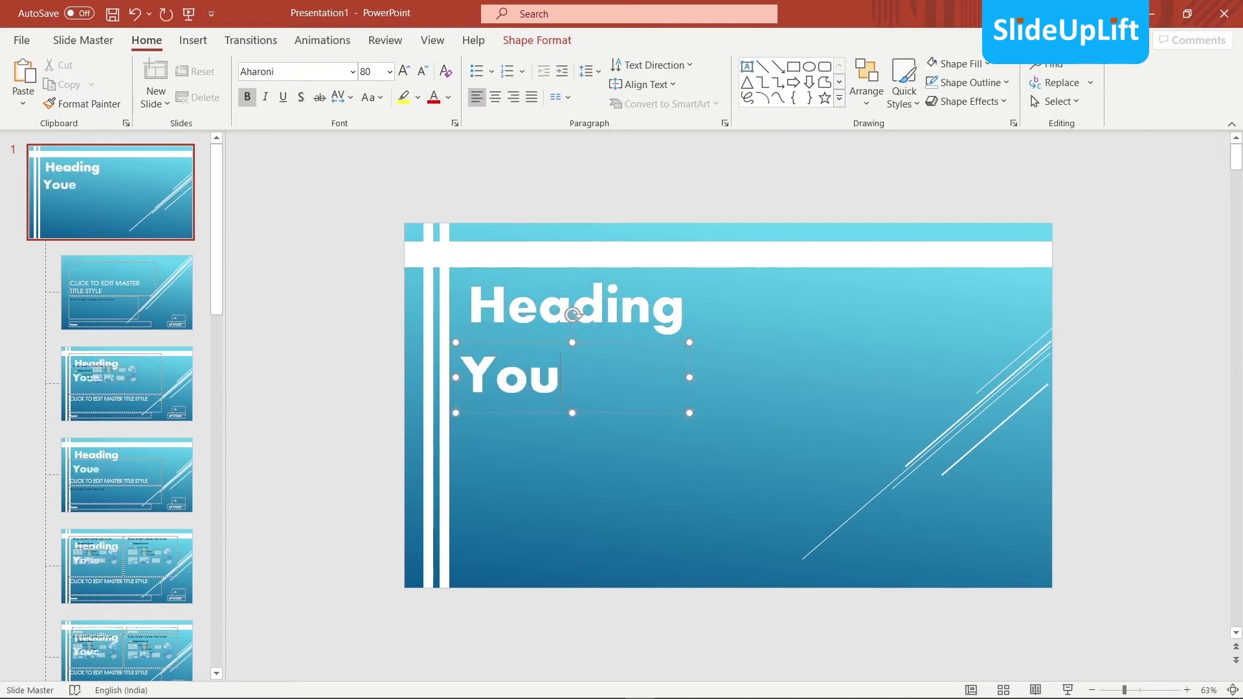
type("r Content")
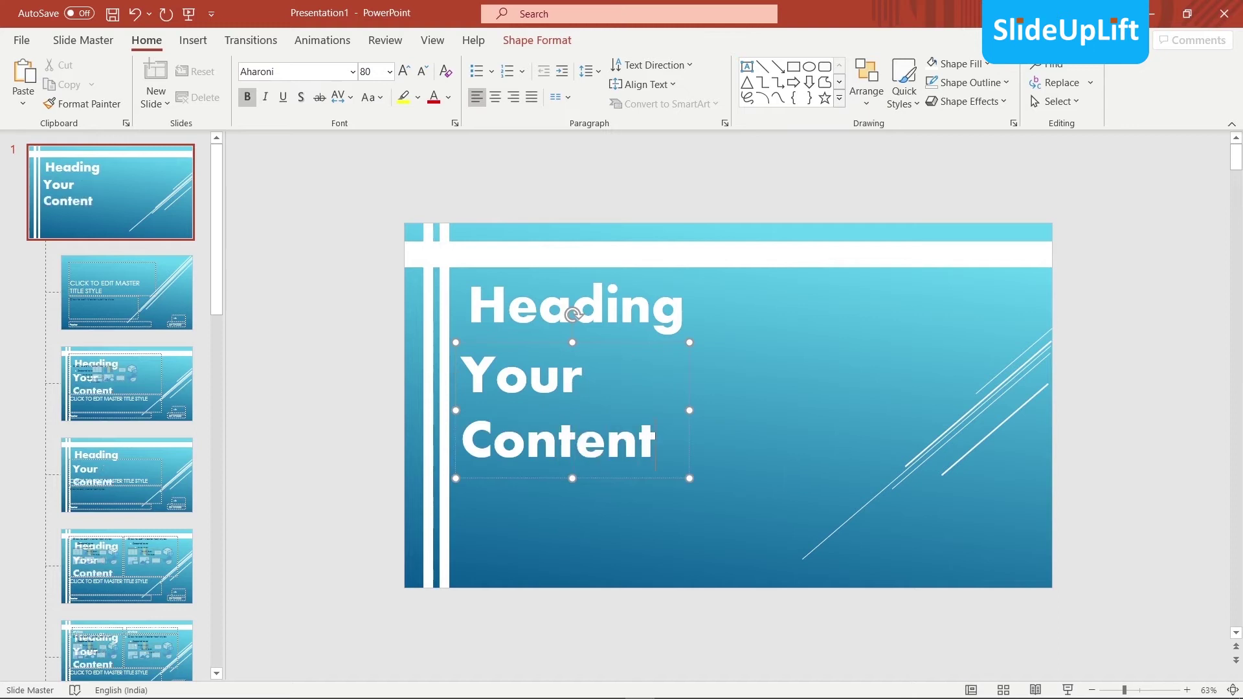
mouse_move(690, 410)
left_mouse_down()
mouse_move(836, 410)
mouse_move(463, 378)
left_mouse_up()
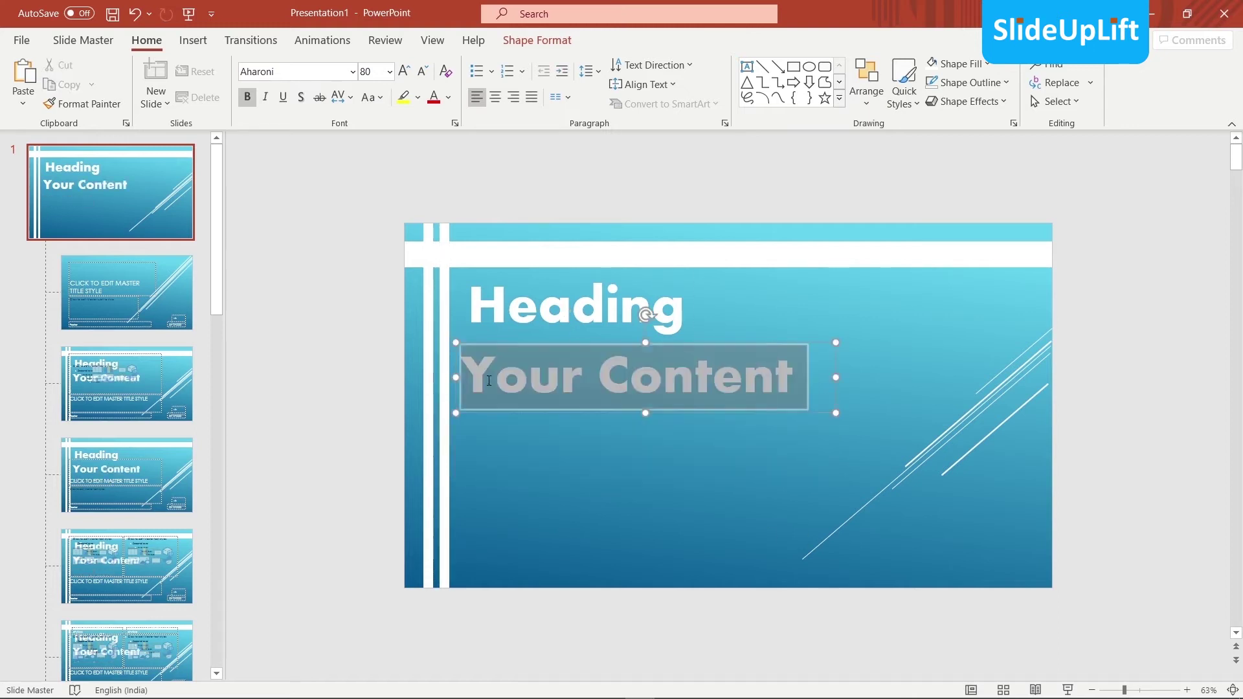
Set Your Content to 36 pt Century Gothic (Headings) and fit its box to the text
left_click(565, 335)
type("36")
key("Return")
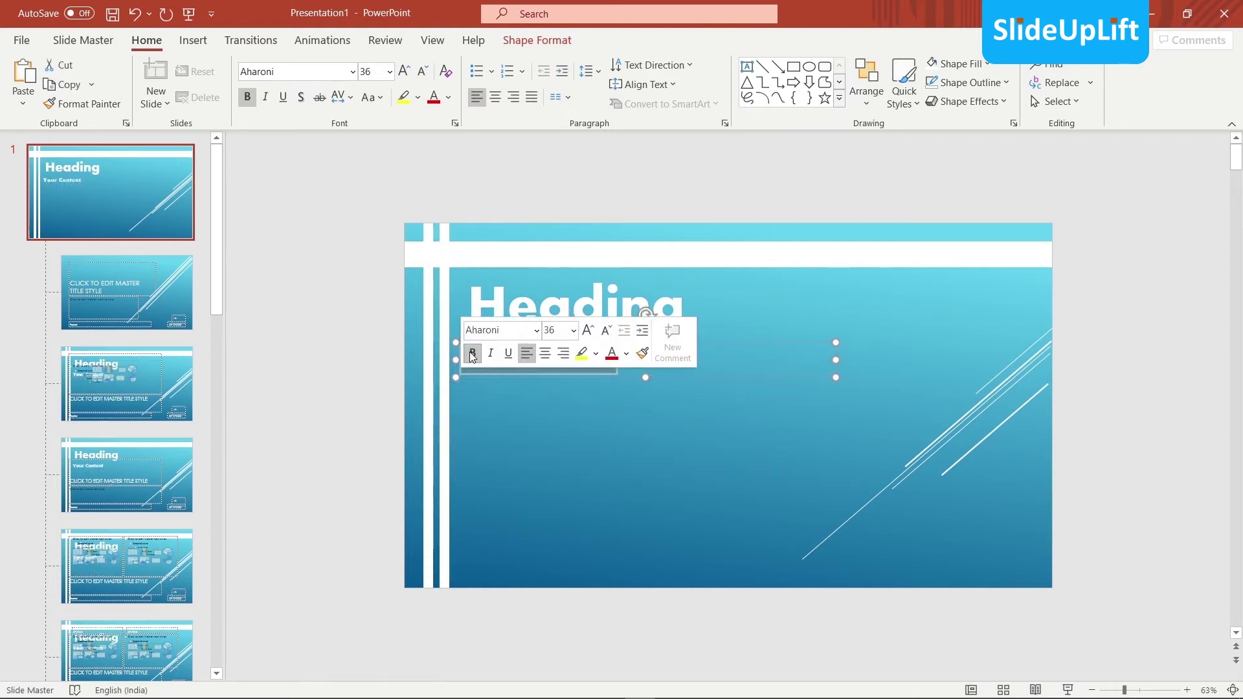
left_click(536, 330)
left_click(541, 378)
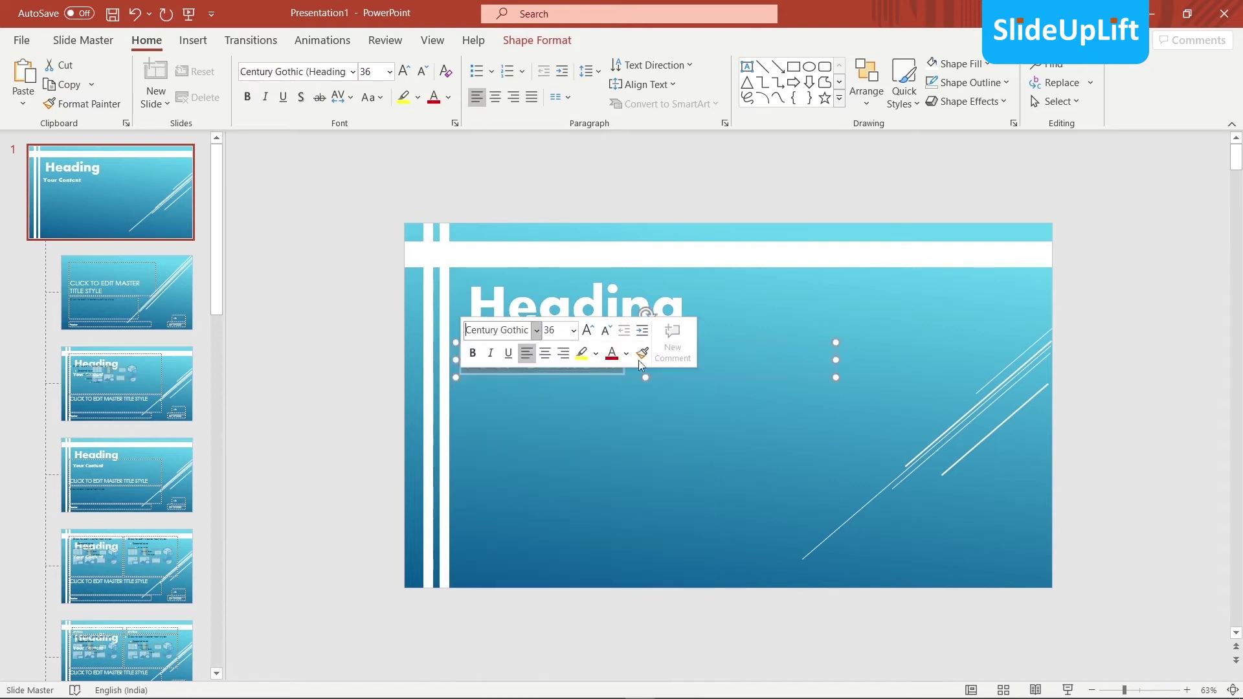
left_click_drag(811, 355, 628, 374)
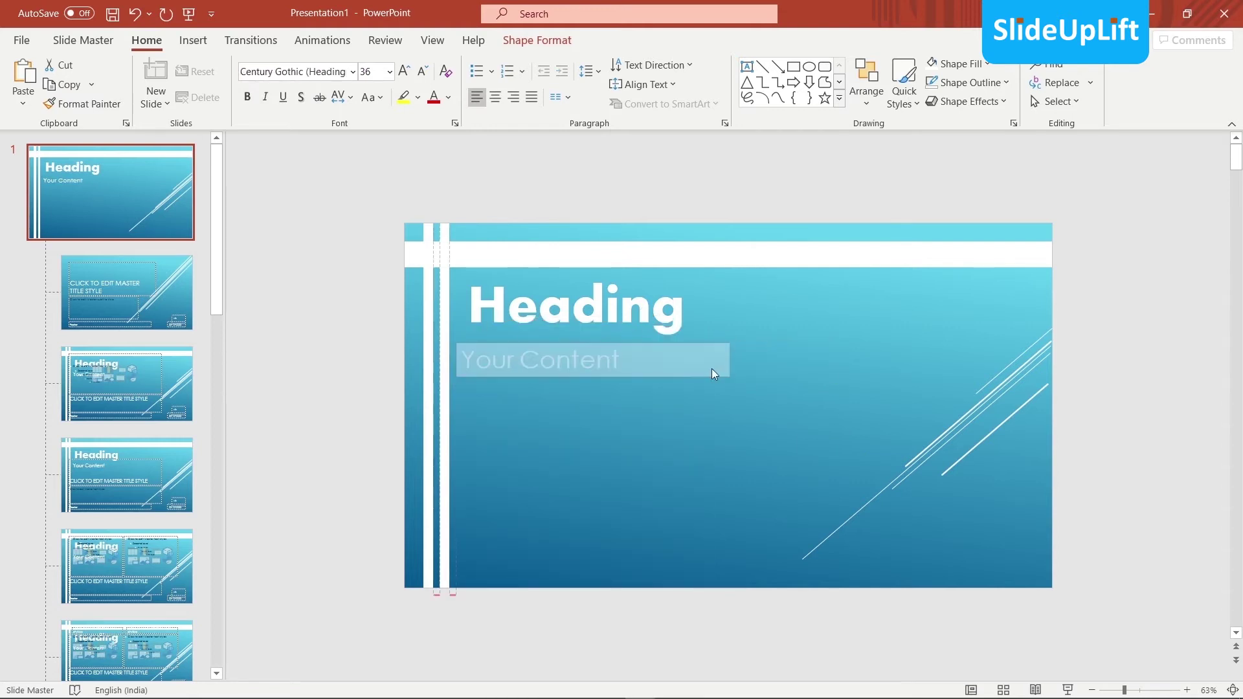
left_click(569, 342)
left_click(708, 426)
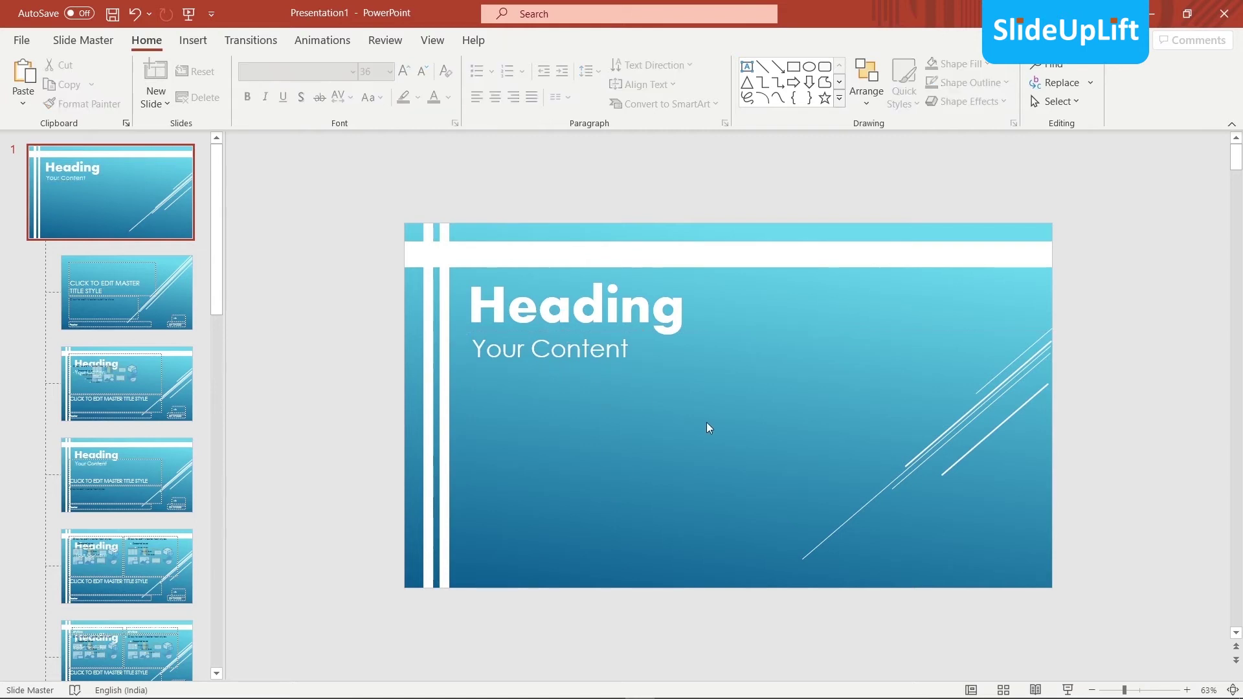
Insert the SlideUpLift logo PNG from the Downloads folder onto the master slide
left_click(193, 40)
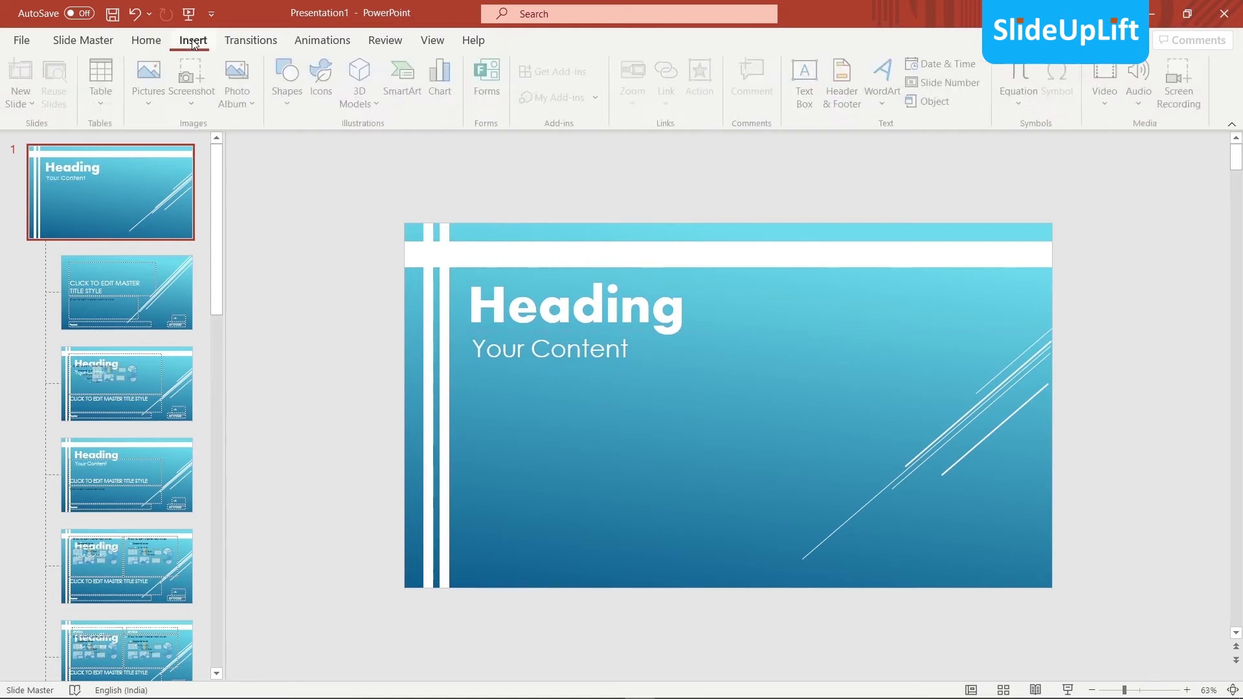
left_click(157, 94)
left_click(170, 153)
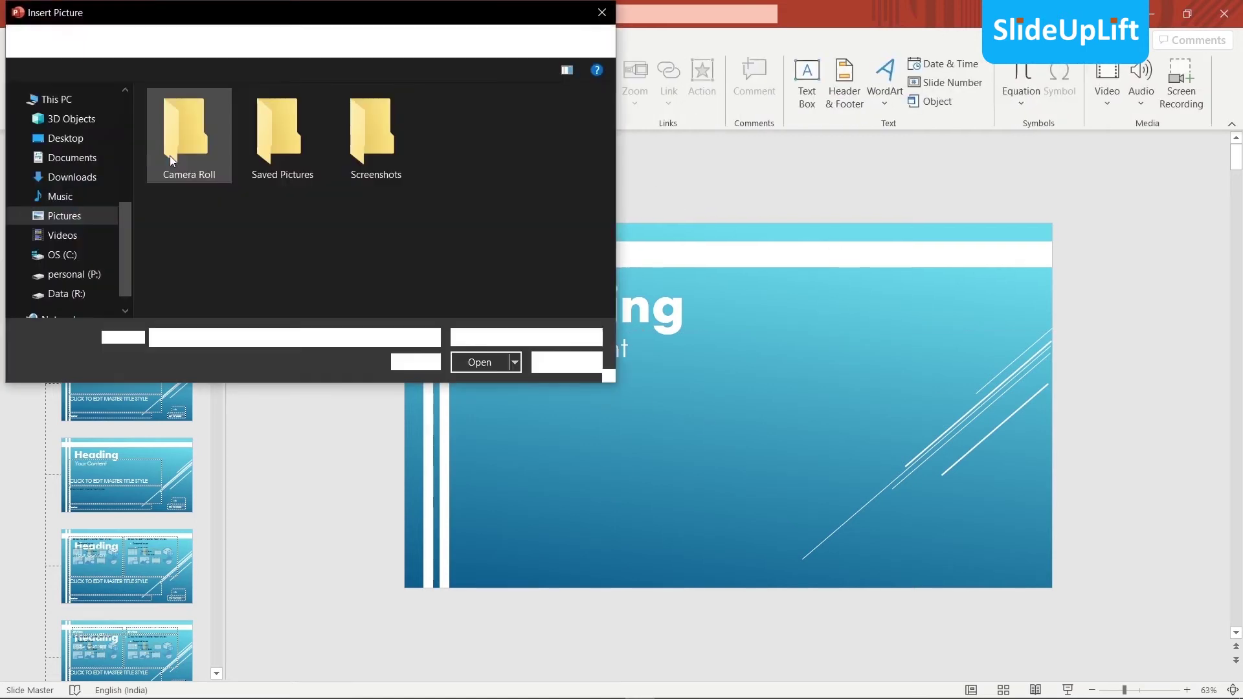
left_click(86, 182)
left_click_drag(607, 101, 612, 201)
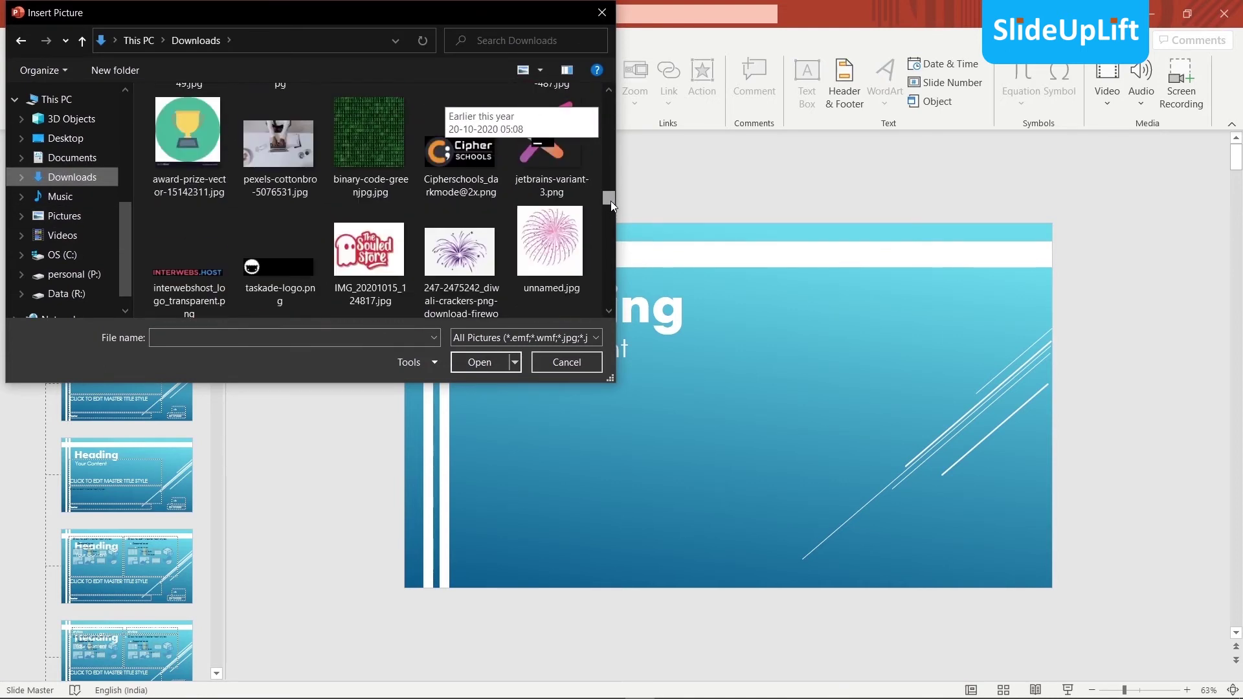
left_click(487, 181)
left_click(487, 361)
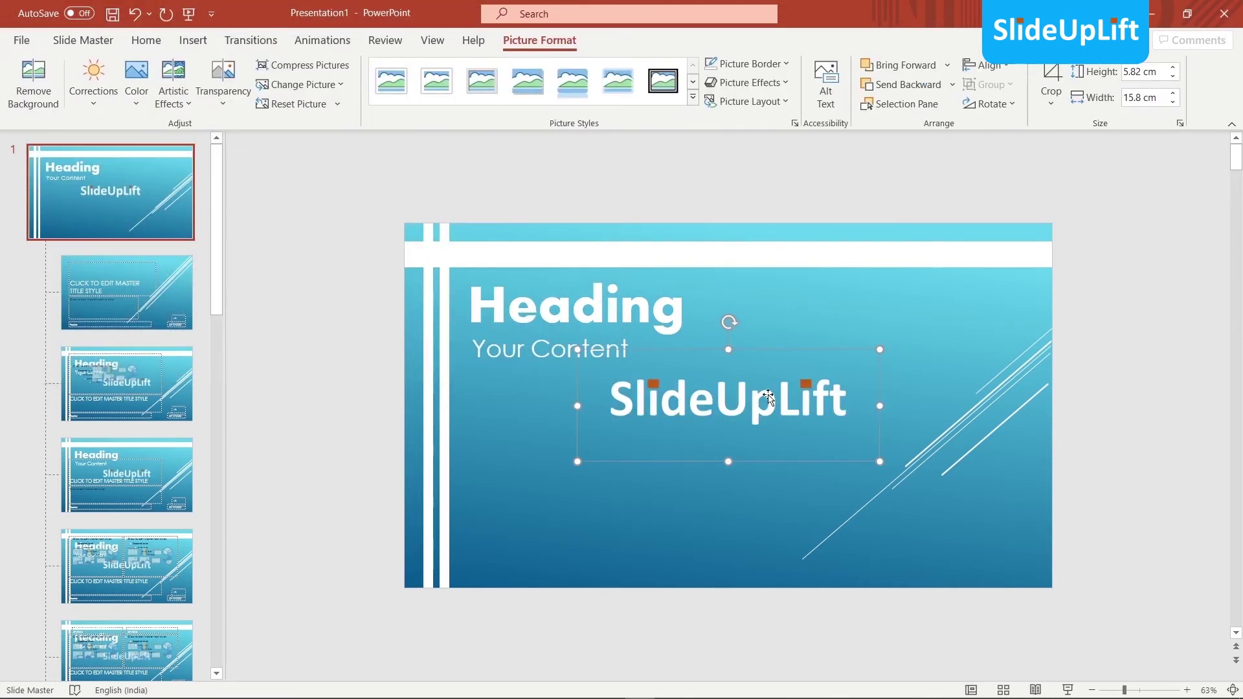
Move the logo to the bottom-right corner and shrink it to about half size
left_click_drag(808, 353, 1006, 501)
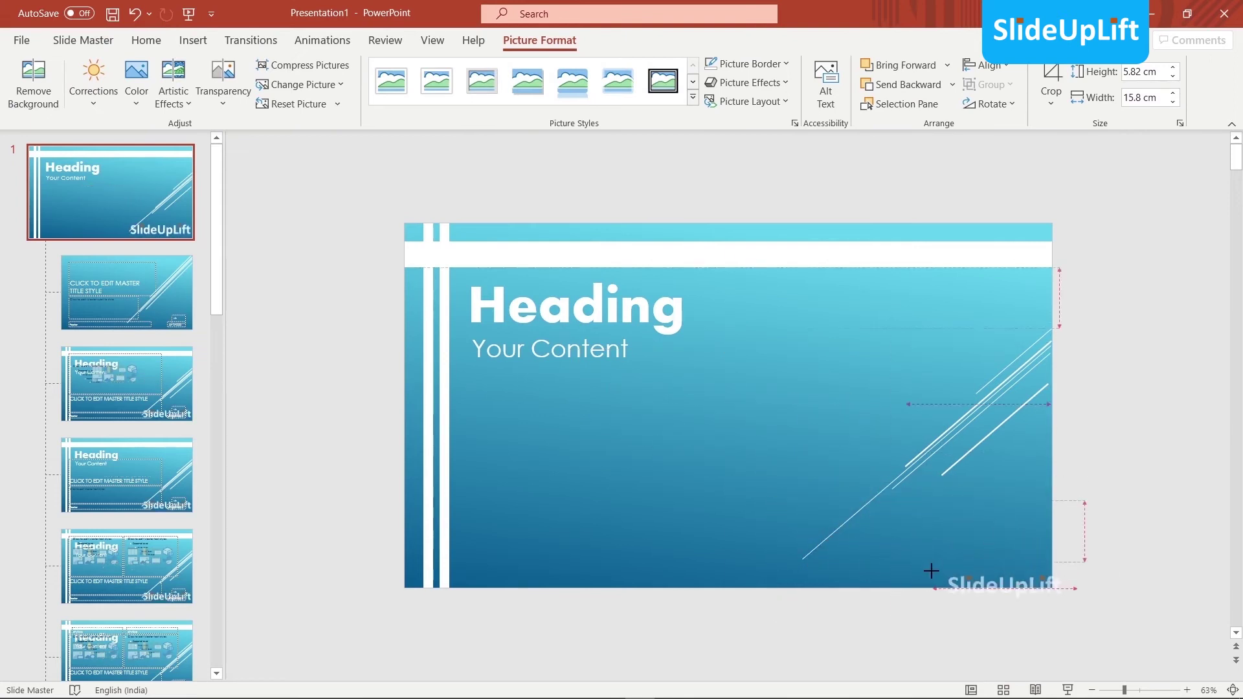
mouse_move(775, 503)
left_mouse_down()
mouse_move(933, 562)
mouse_move(982, 565)
left_mouse_up()
left_click(982, 565)
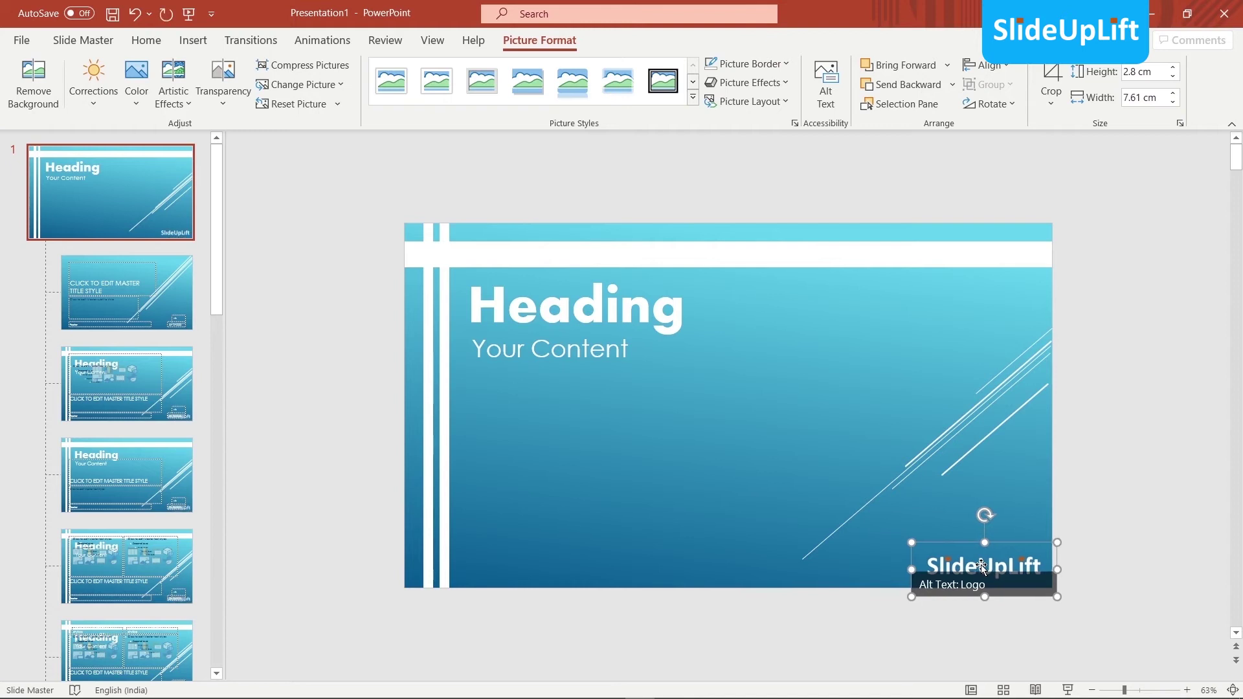
left_click(1085, 355)
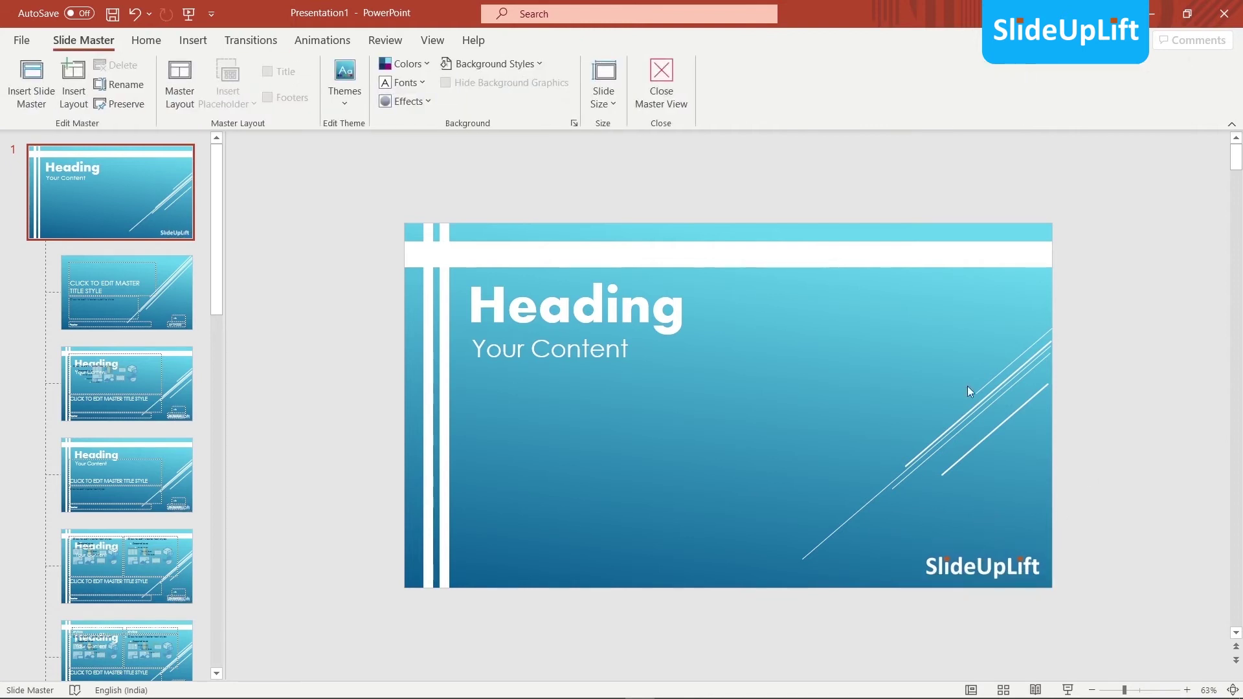
Undo the last change, then fill the stripes and header bar with a light blue theme colour
key("ctrl+z")
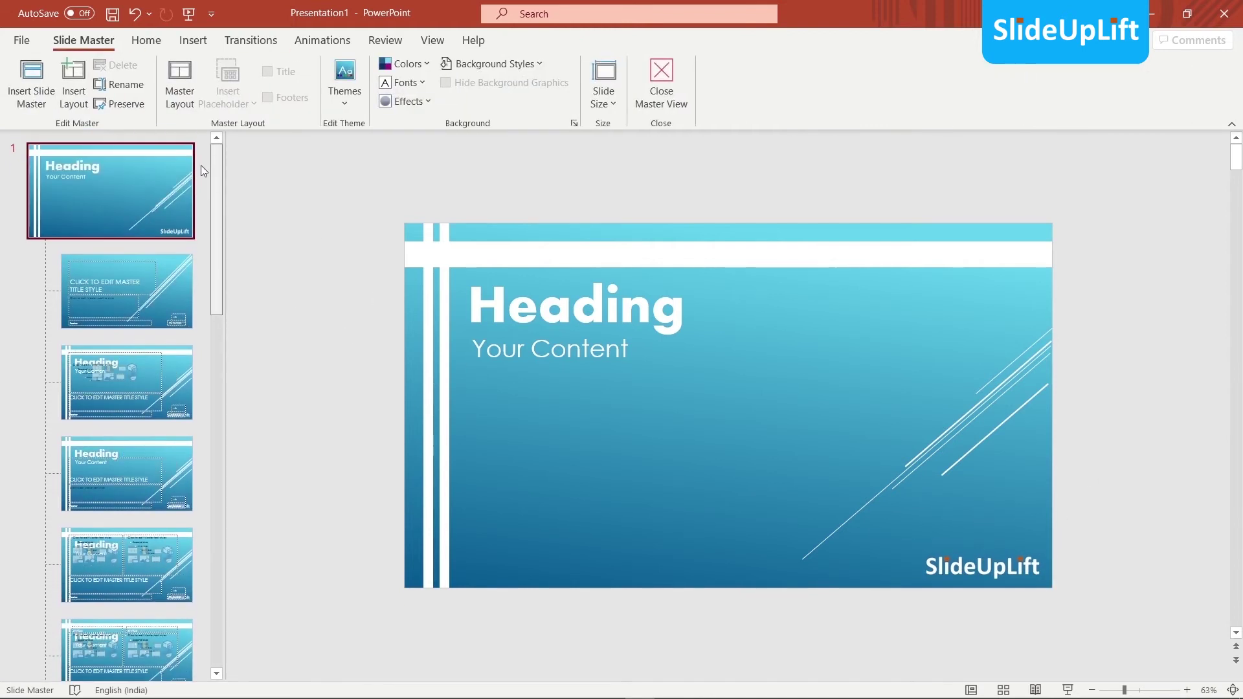
left_click(429, 312)
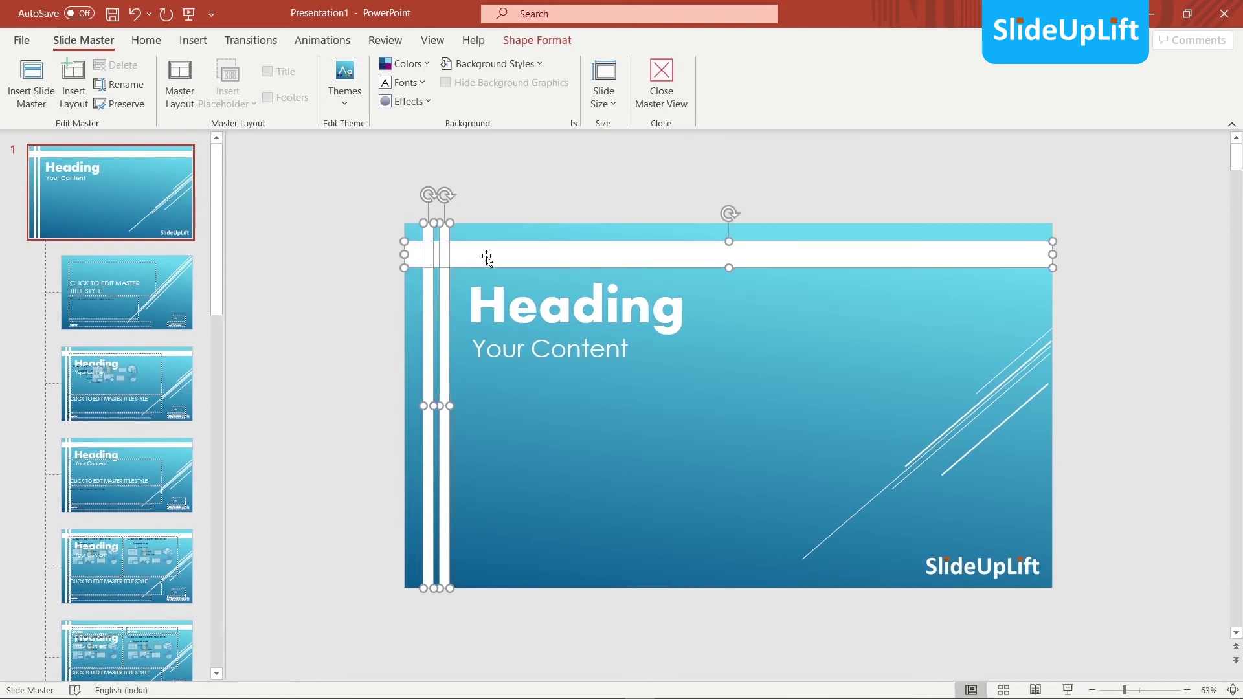
left_click(551, 42)
left_click(593, 64)
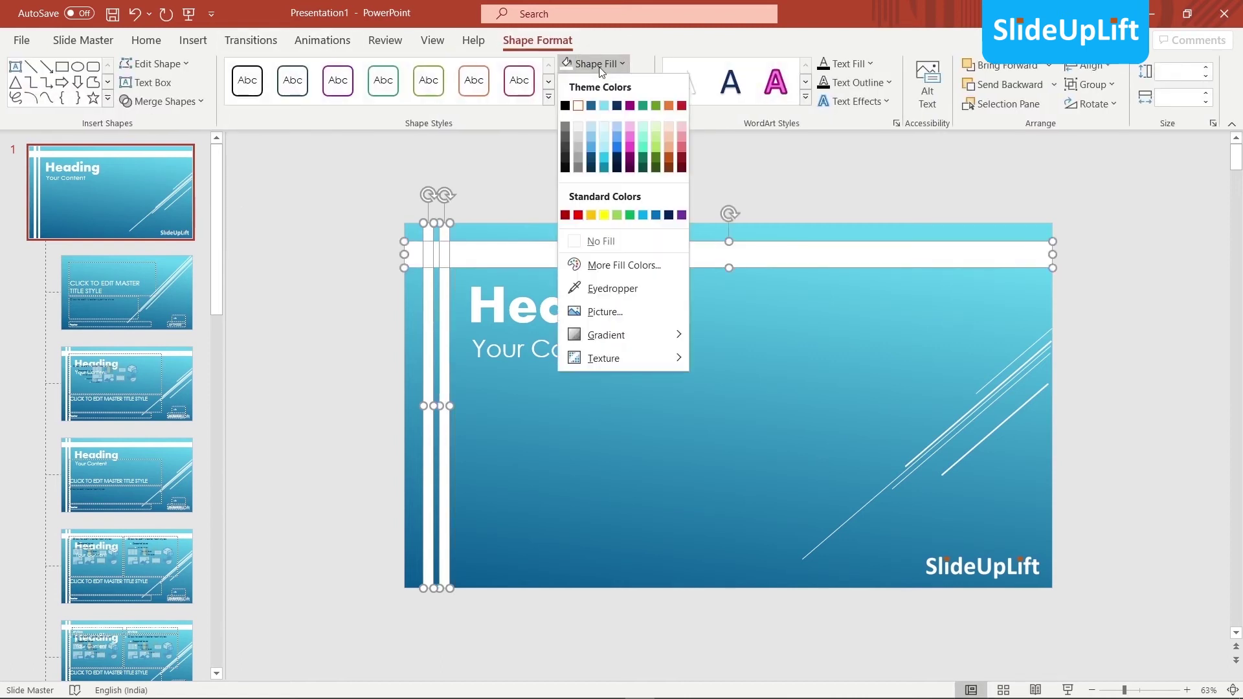
left_click(605, 135)
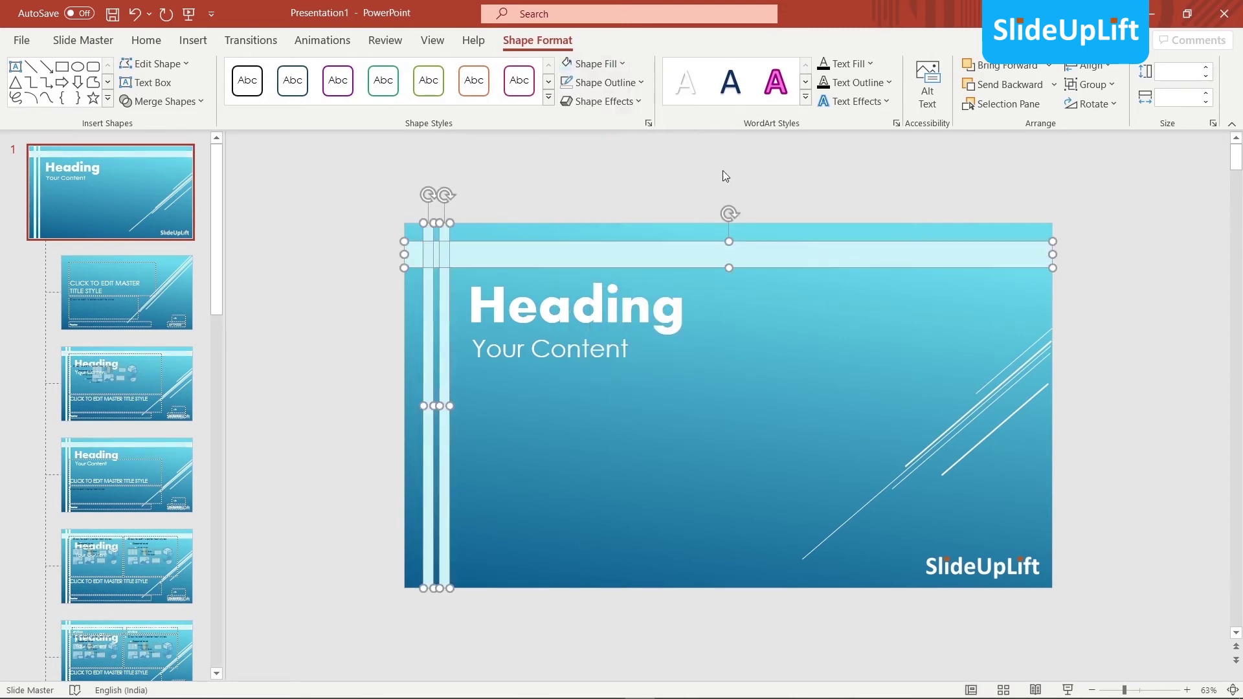
Select the word 'Heading' in the title placeholder so it can be replaced
left_click(722, 170)
left_click(605, 310)
left_click_drag(507, 307, 685, 312)
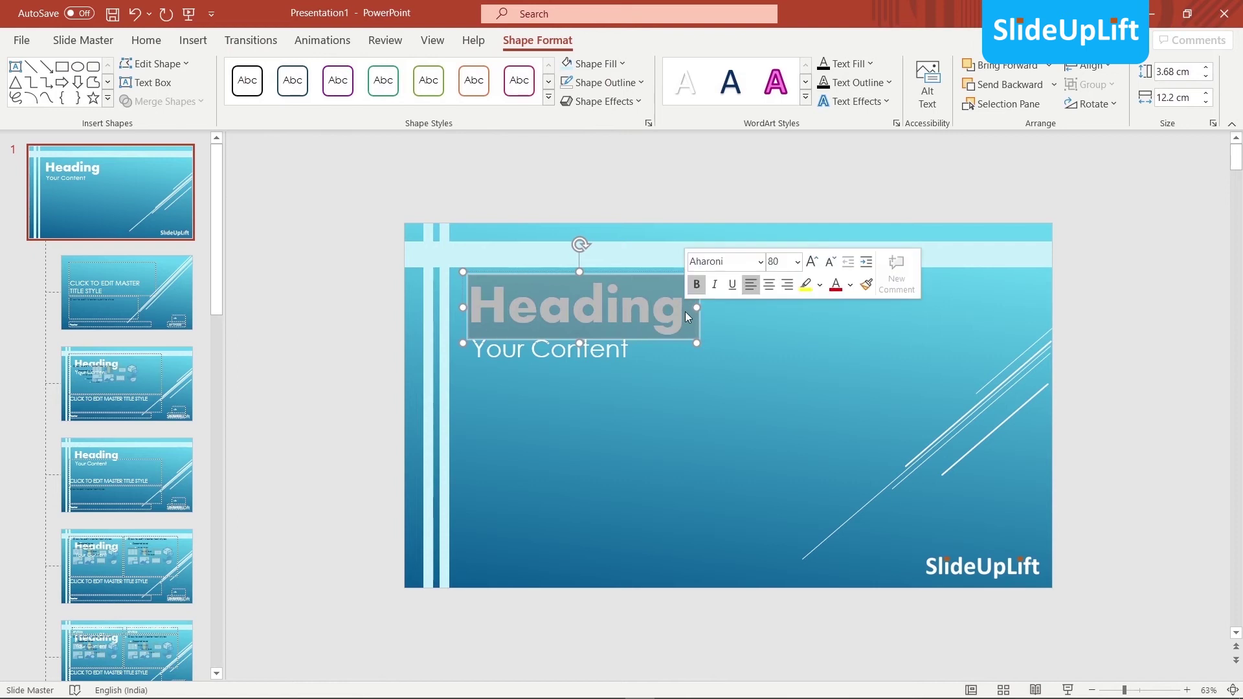
Replace the title with 'HEADING' and widen its box so it fits on one line
type("HEAD")
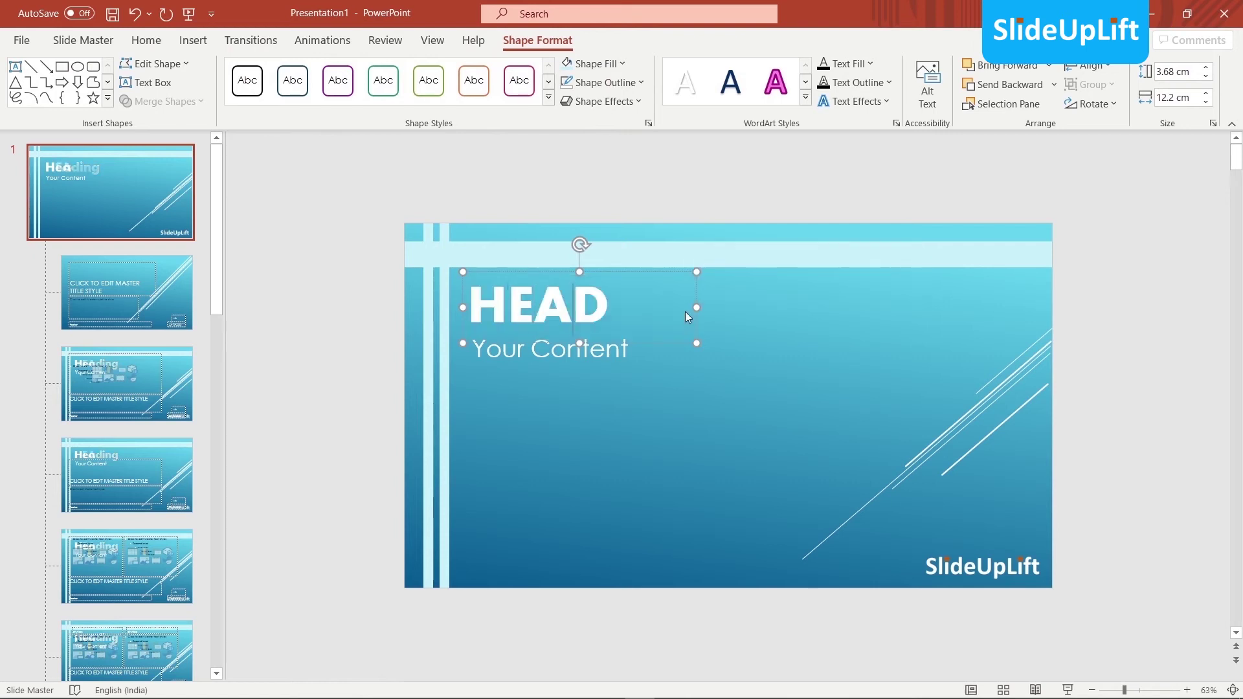
type("ING")
left_click_drag(696, 340, 741, 340)
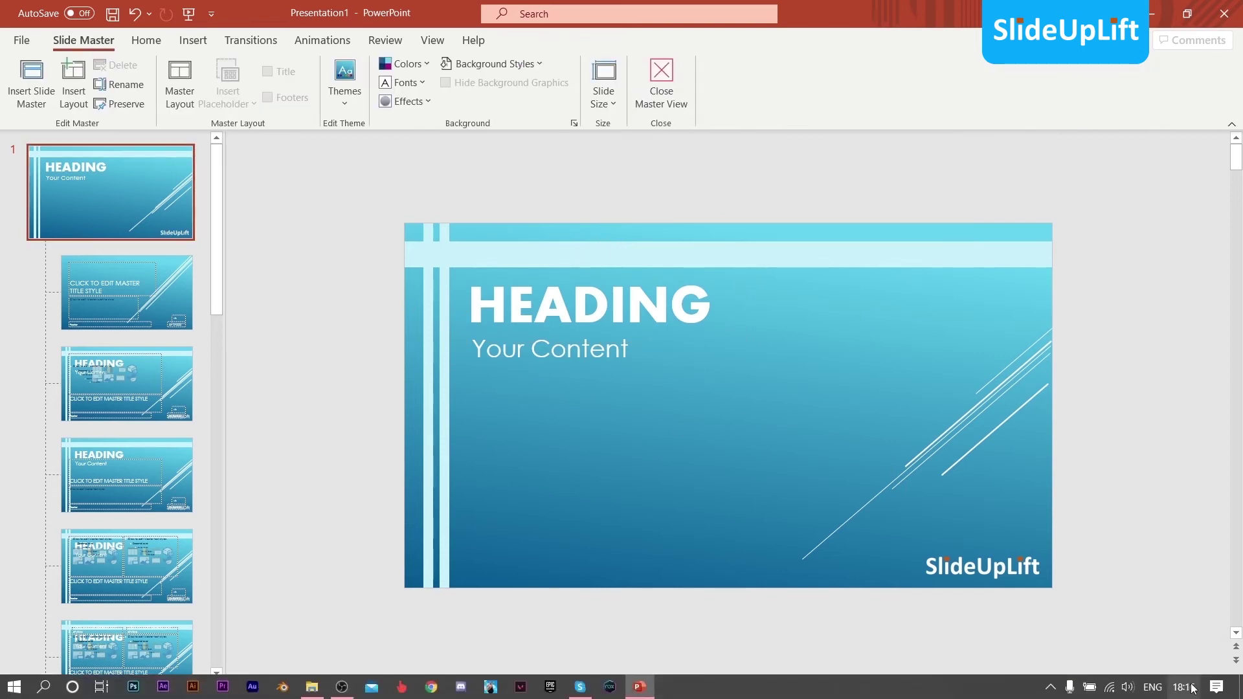
left_click(1143, 690)
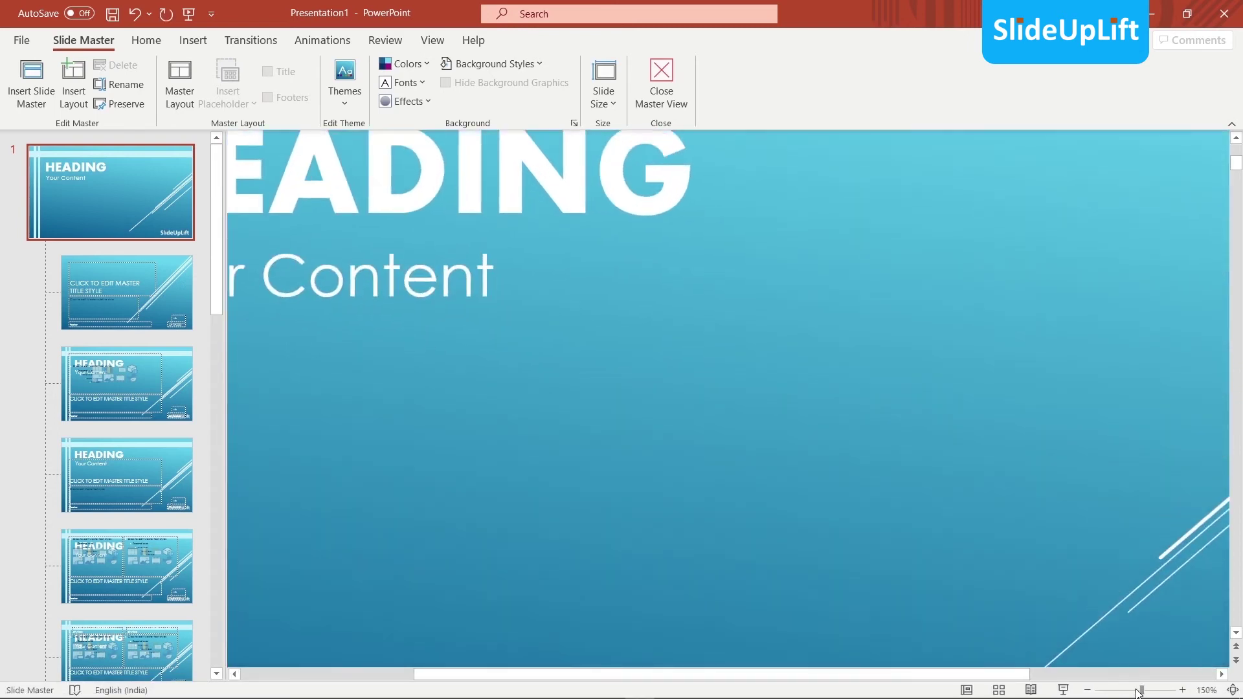
left_click_drag(1143, 690, 1129, 691)
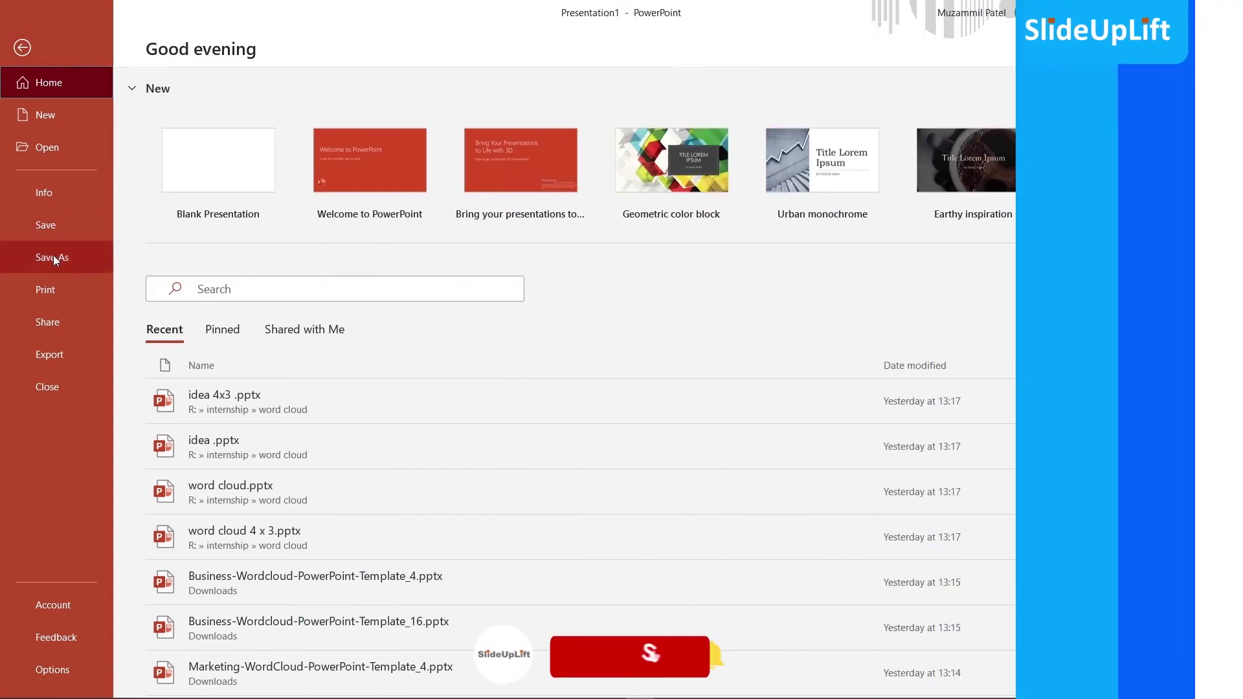
Open the Save As dialog on the Desktop folder and name the file 'Sample 1'
left_click(50, 224)
left_click(208, 304)
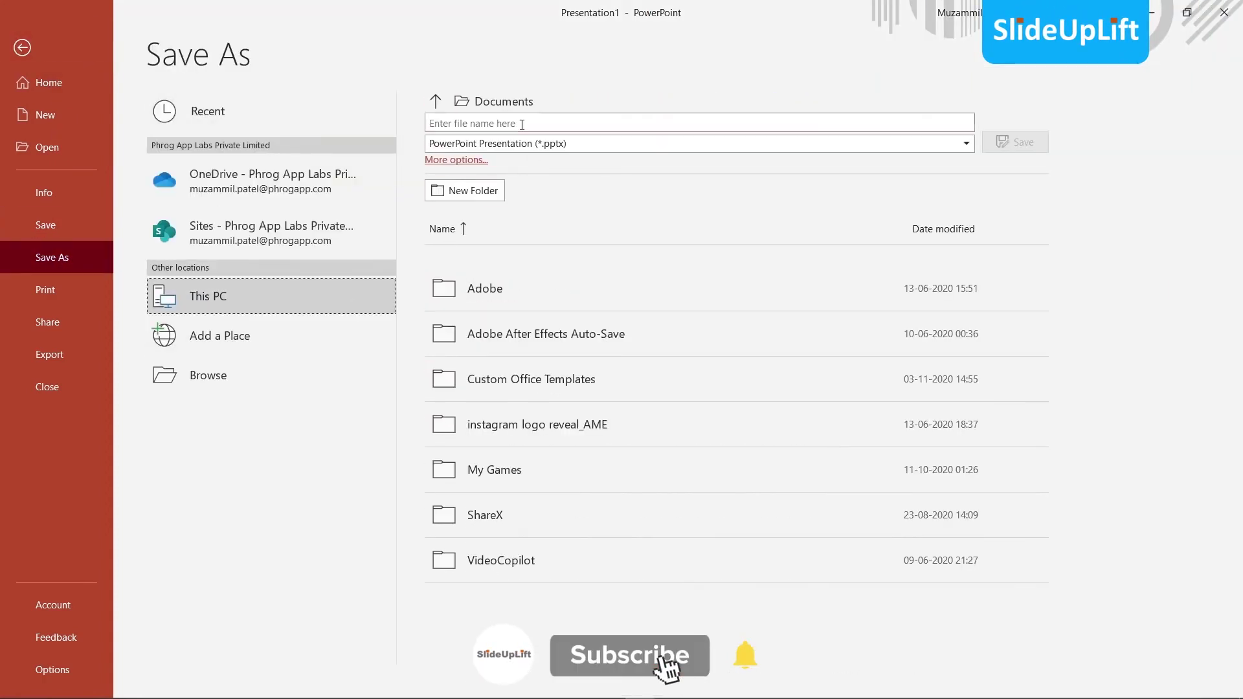
left_click(462, 162)
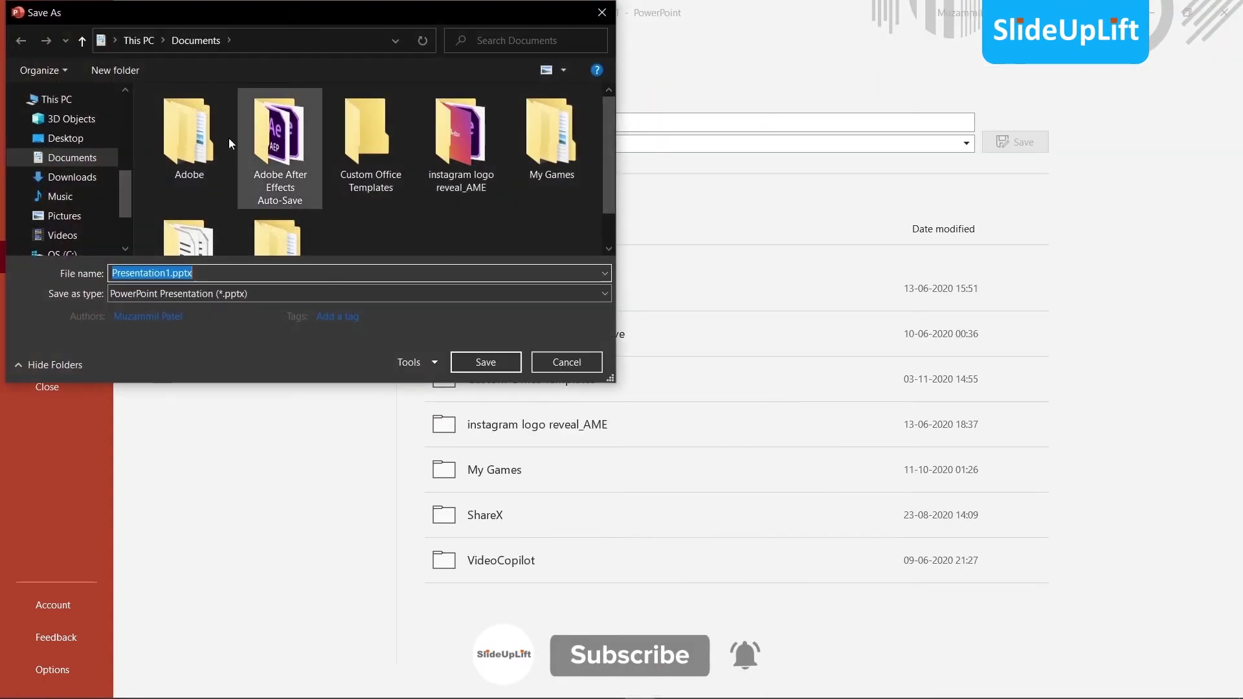
left_click(64, 139)
type("Sample")
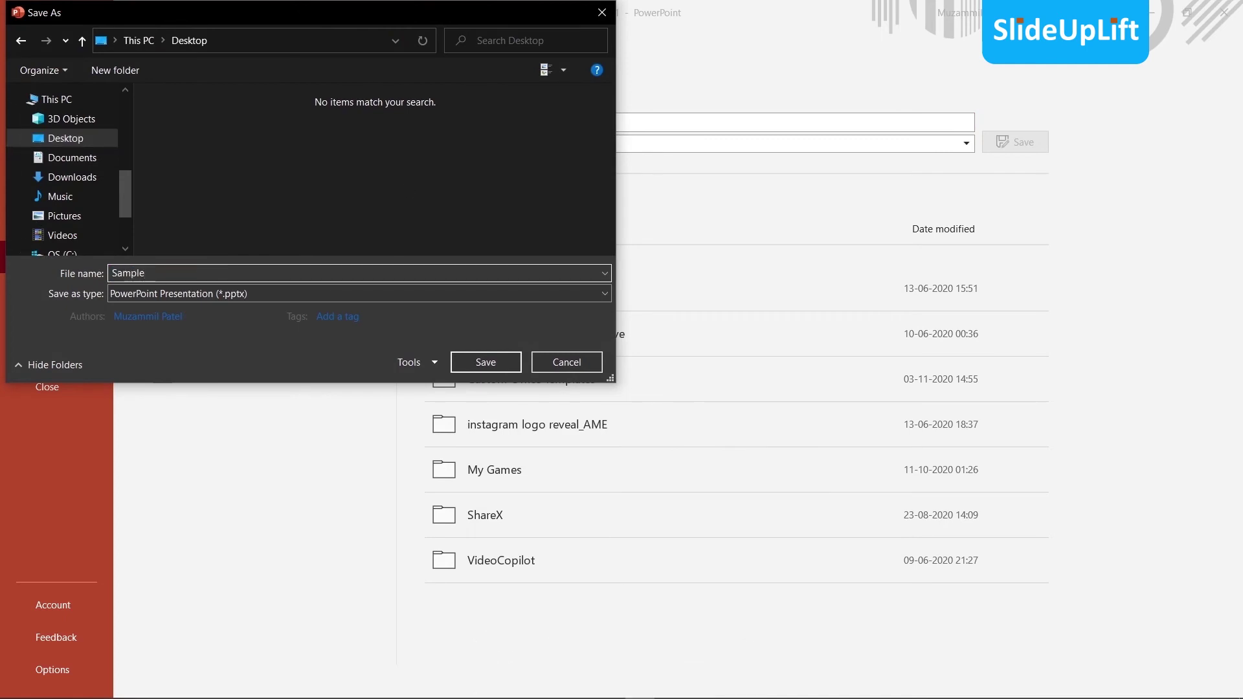
type("1")
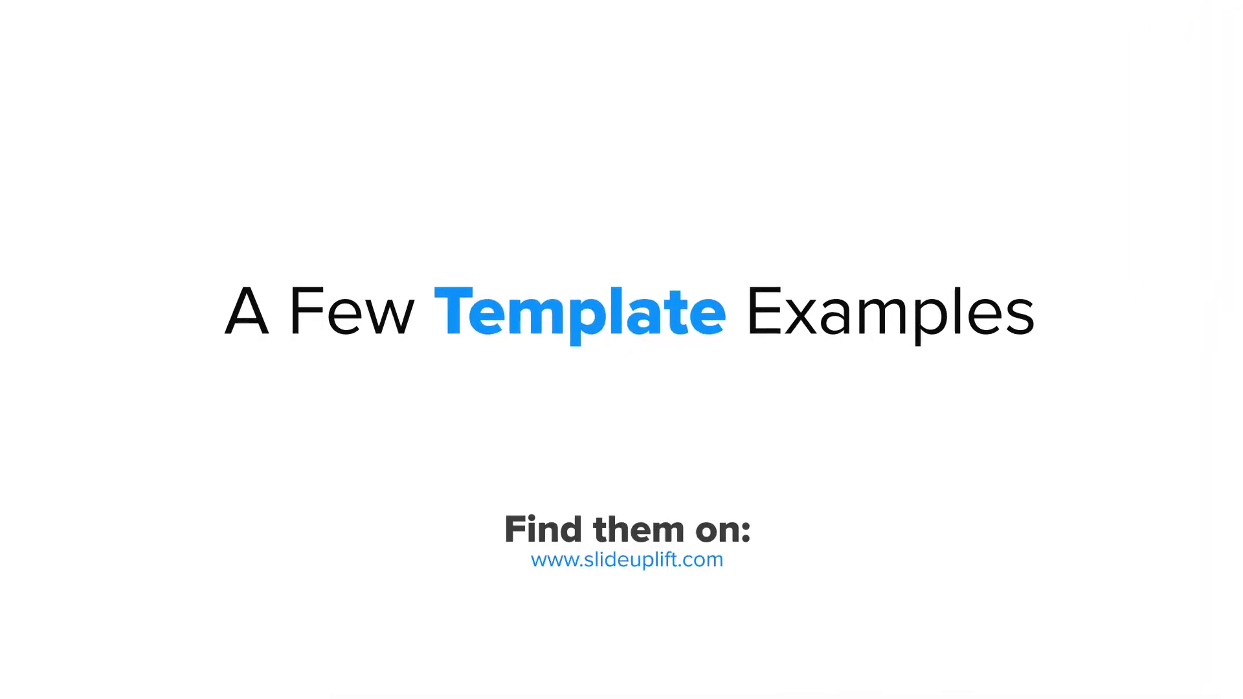